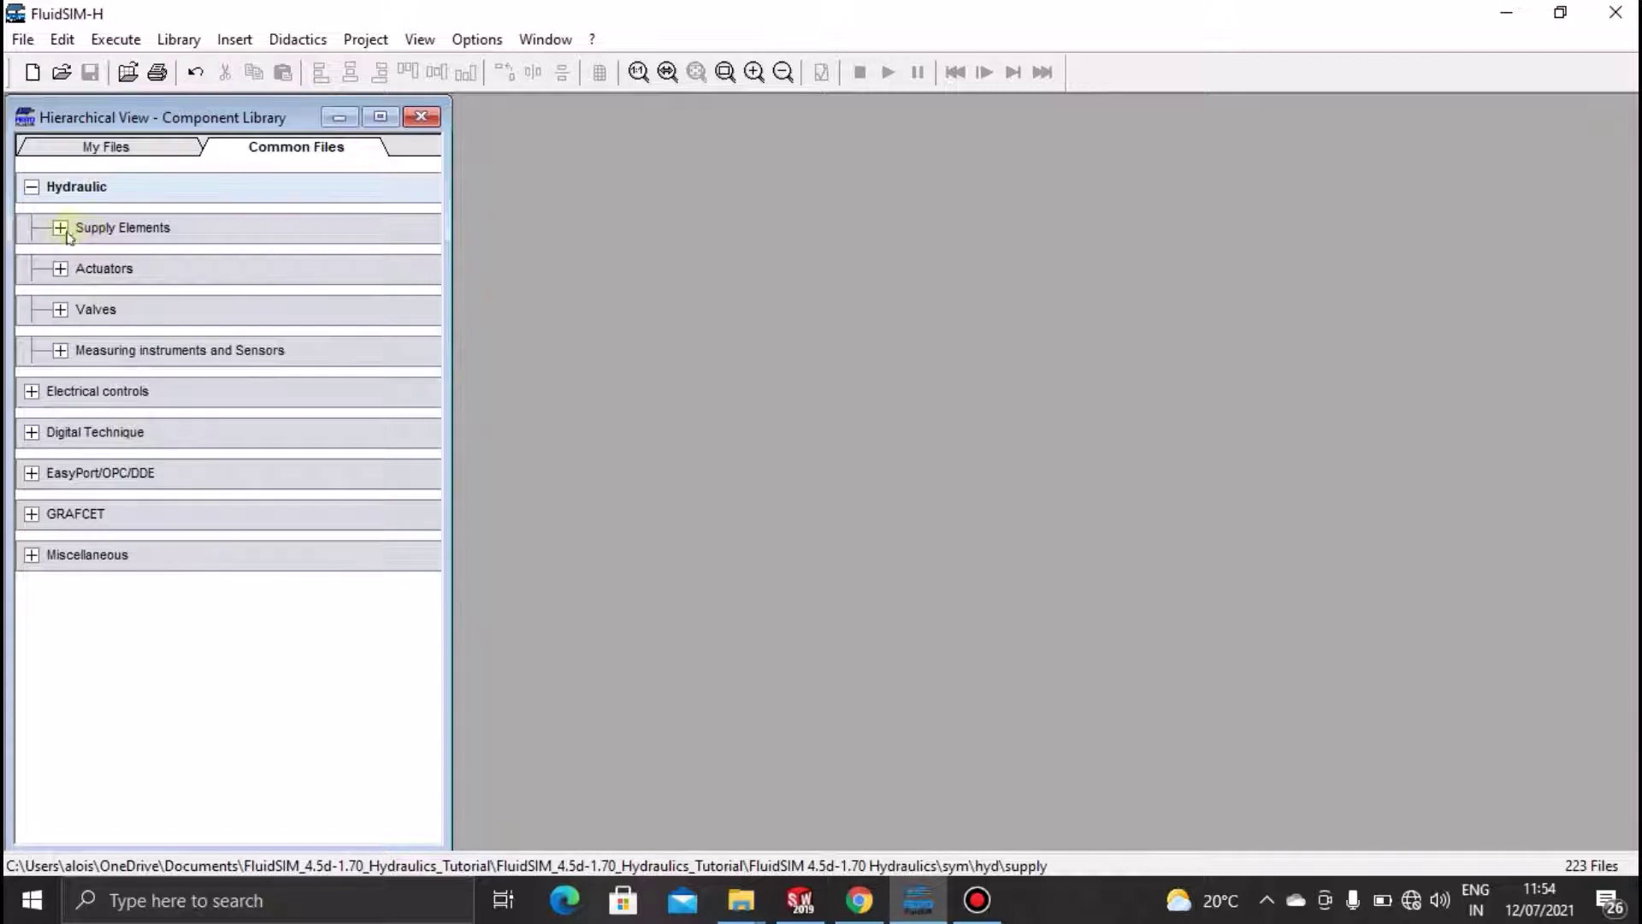
Show the hydraulic supply elements, open the Pump unit symbol to examine its circuit, and close the open symbol files
click(60, 228)
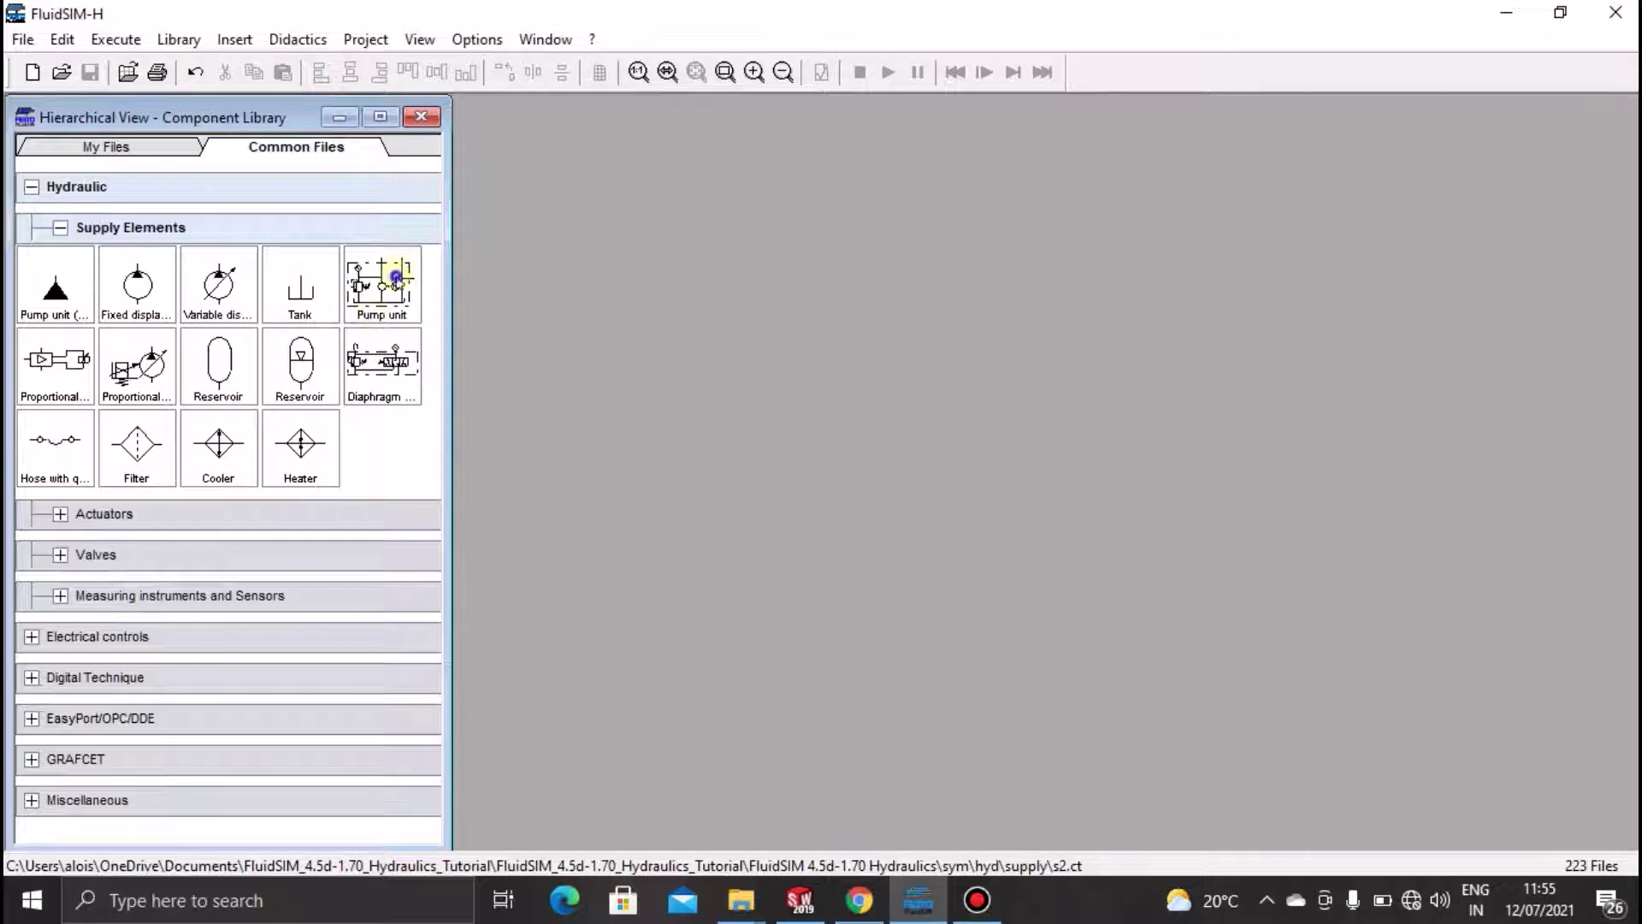
right_click(419, 278)
click(441, 290)
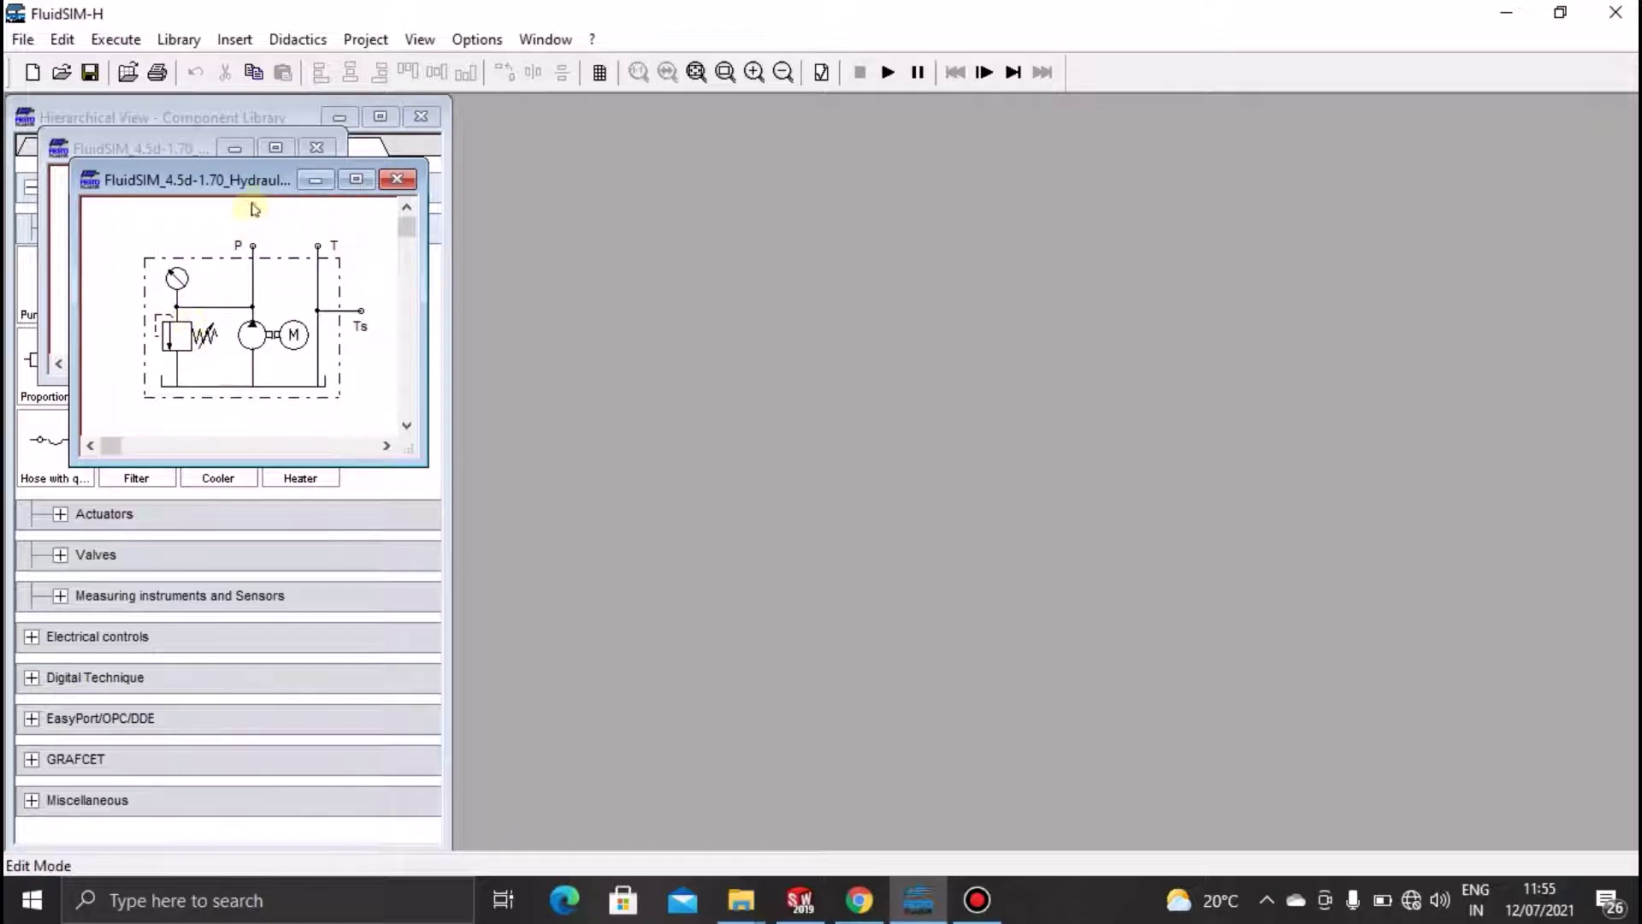
mouse_move(239, 178)
mouse_down()
mouse_move(259, 443)
mouse_move(239, 179)
mouse_up()
mouse_move(252, 347)
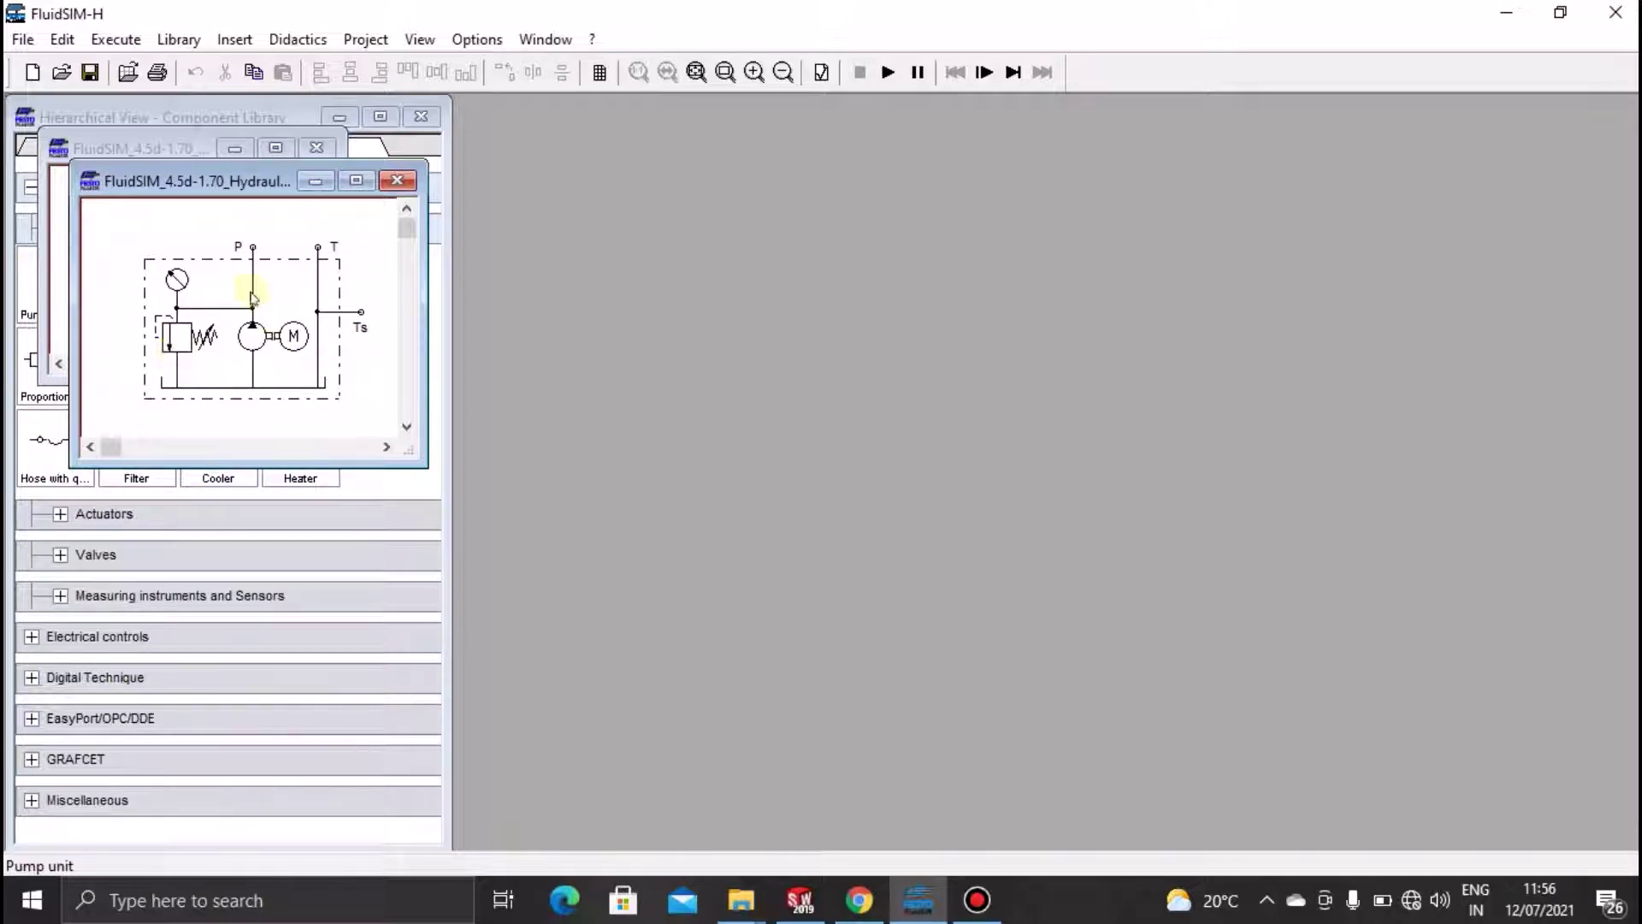
click(397, 181)
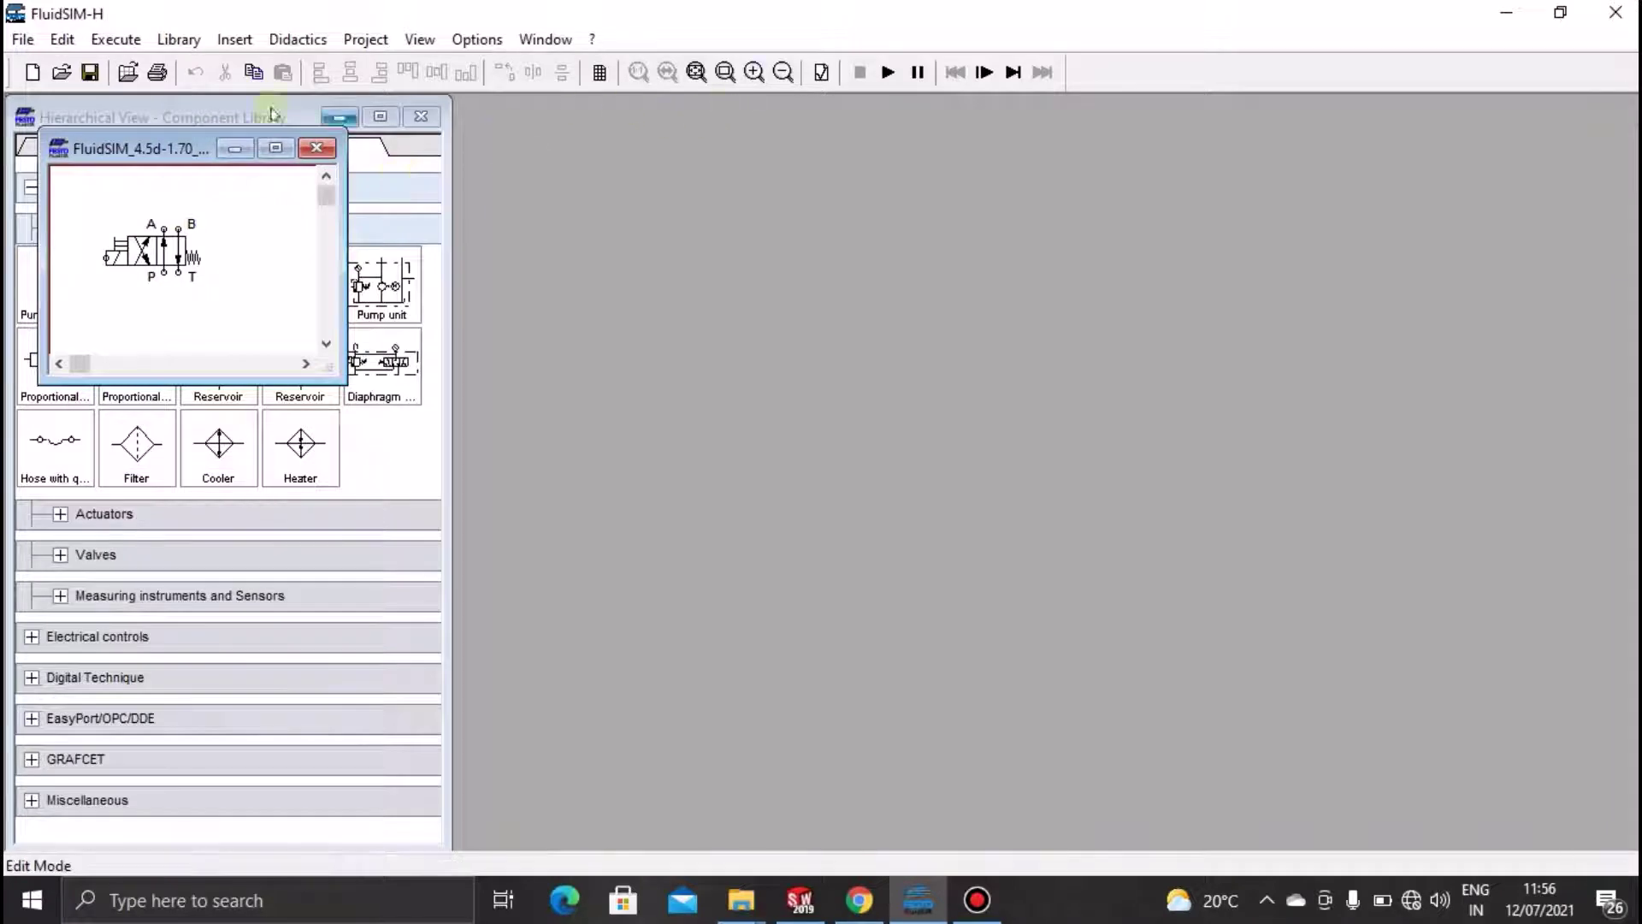
click(316, 147)
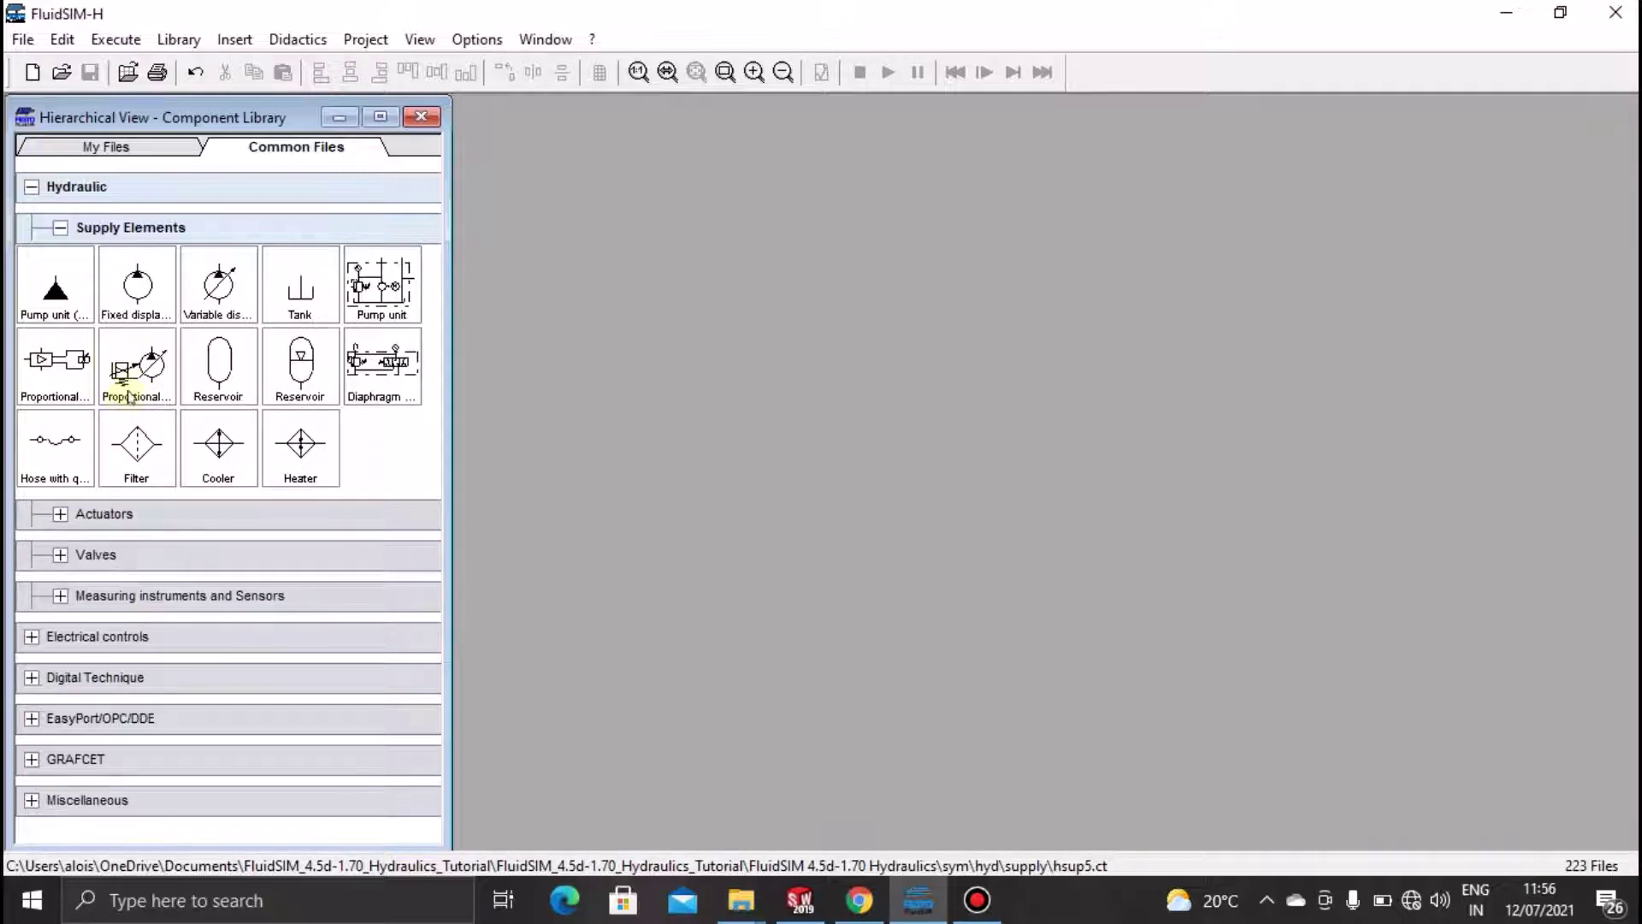
Open the hose symbol from the supply elements, view it in a maximized window, and close it again
click(129, 397)
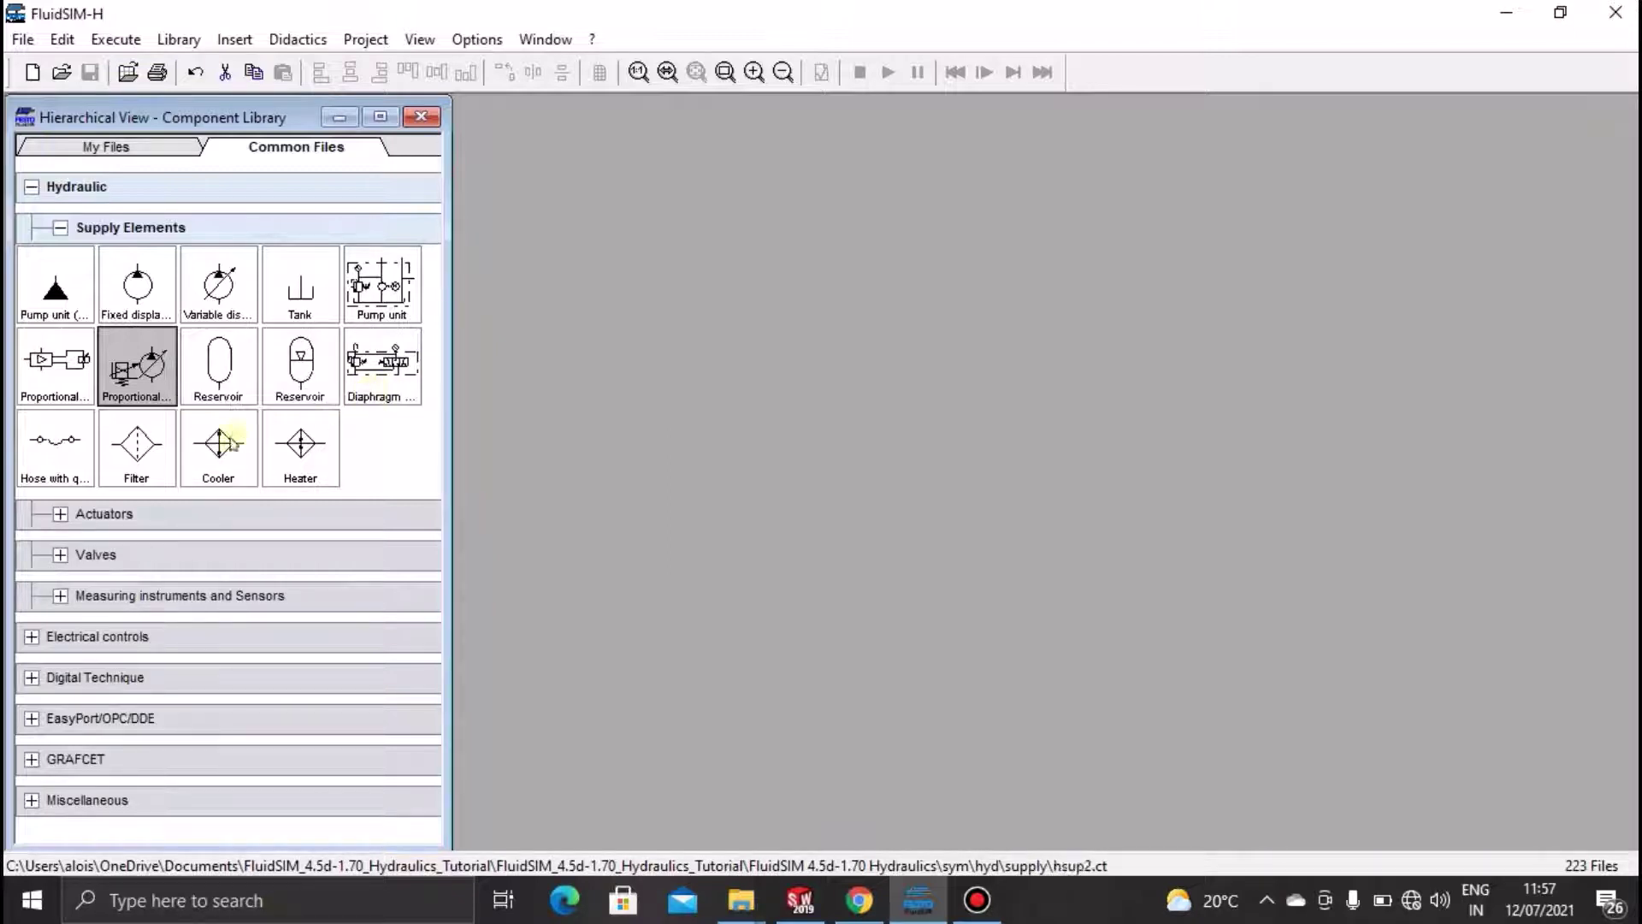
click(73, 477)
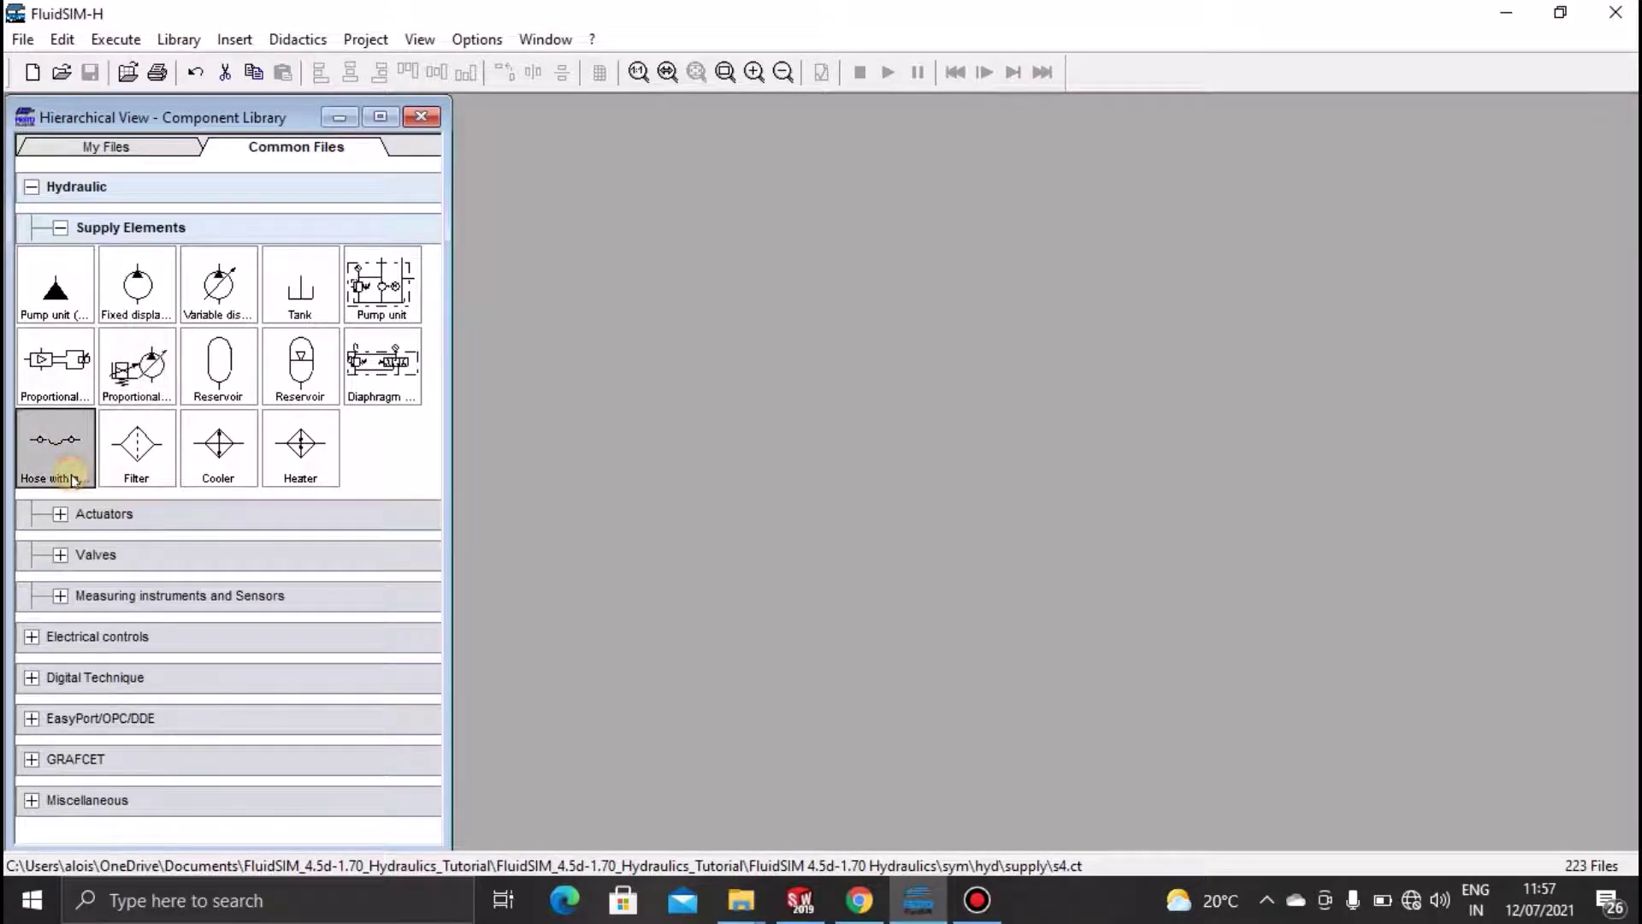
right_click(72, 477)
click(95, 477)
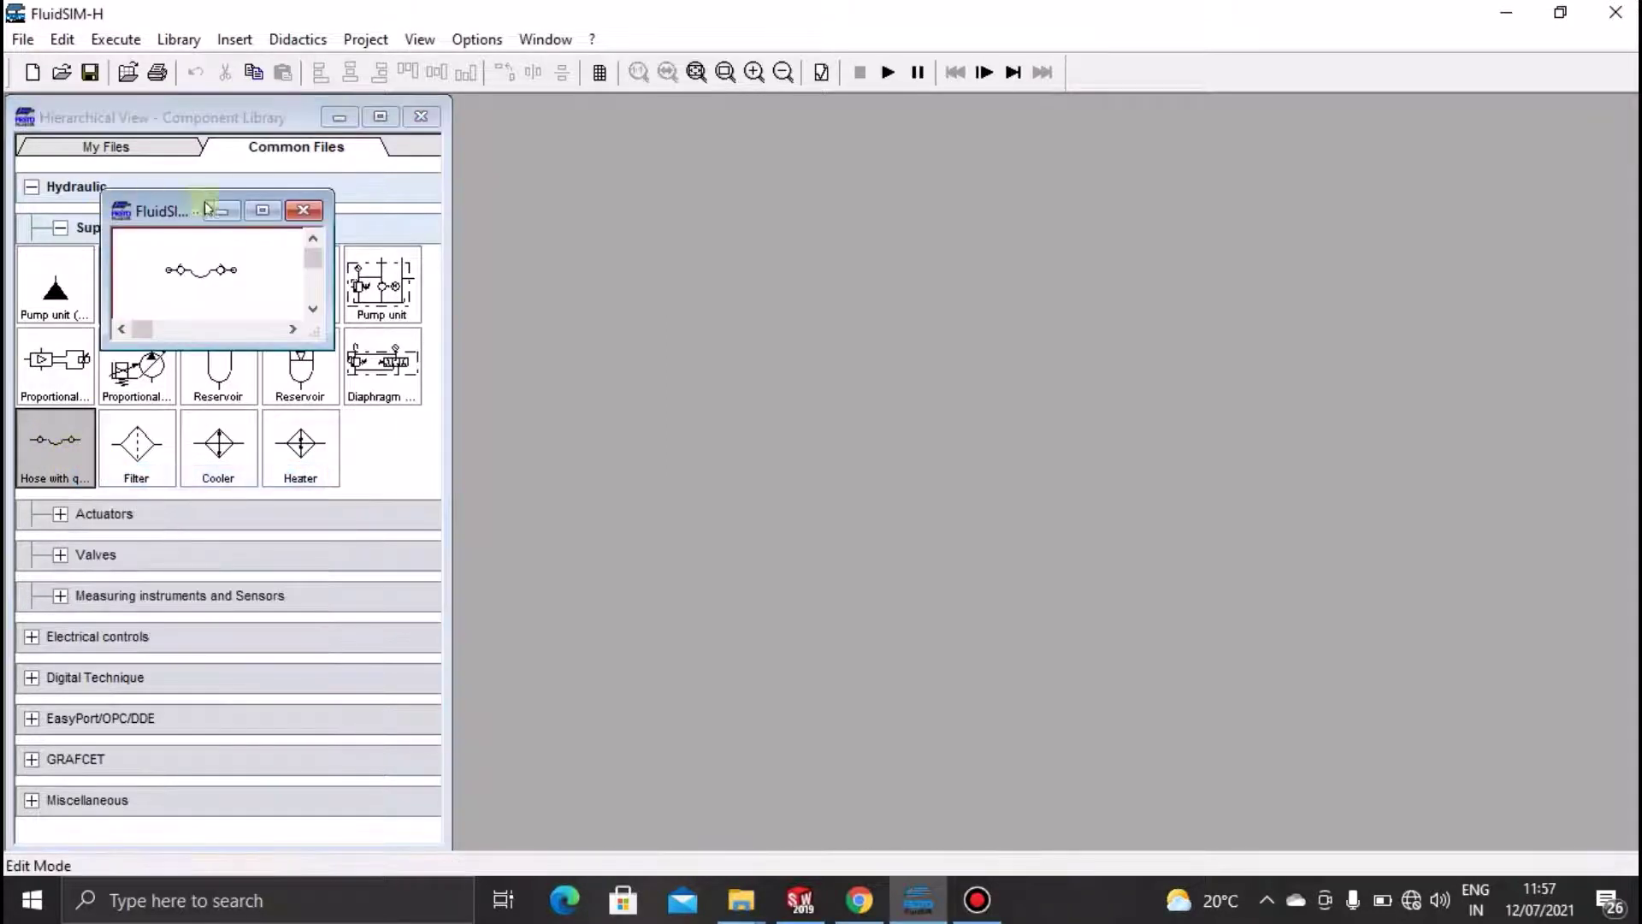
click(263, 209)
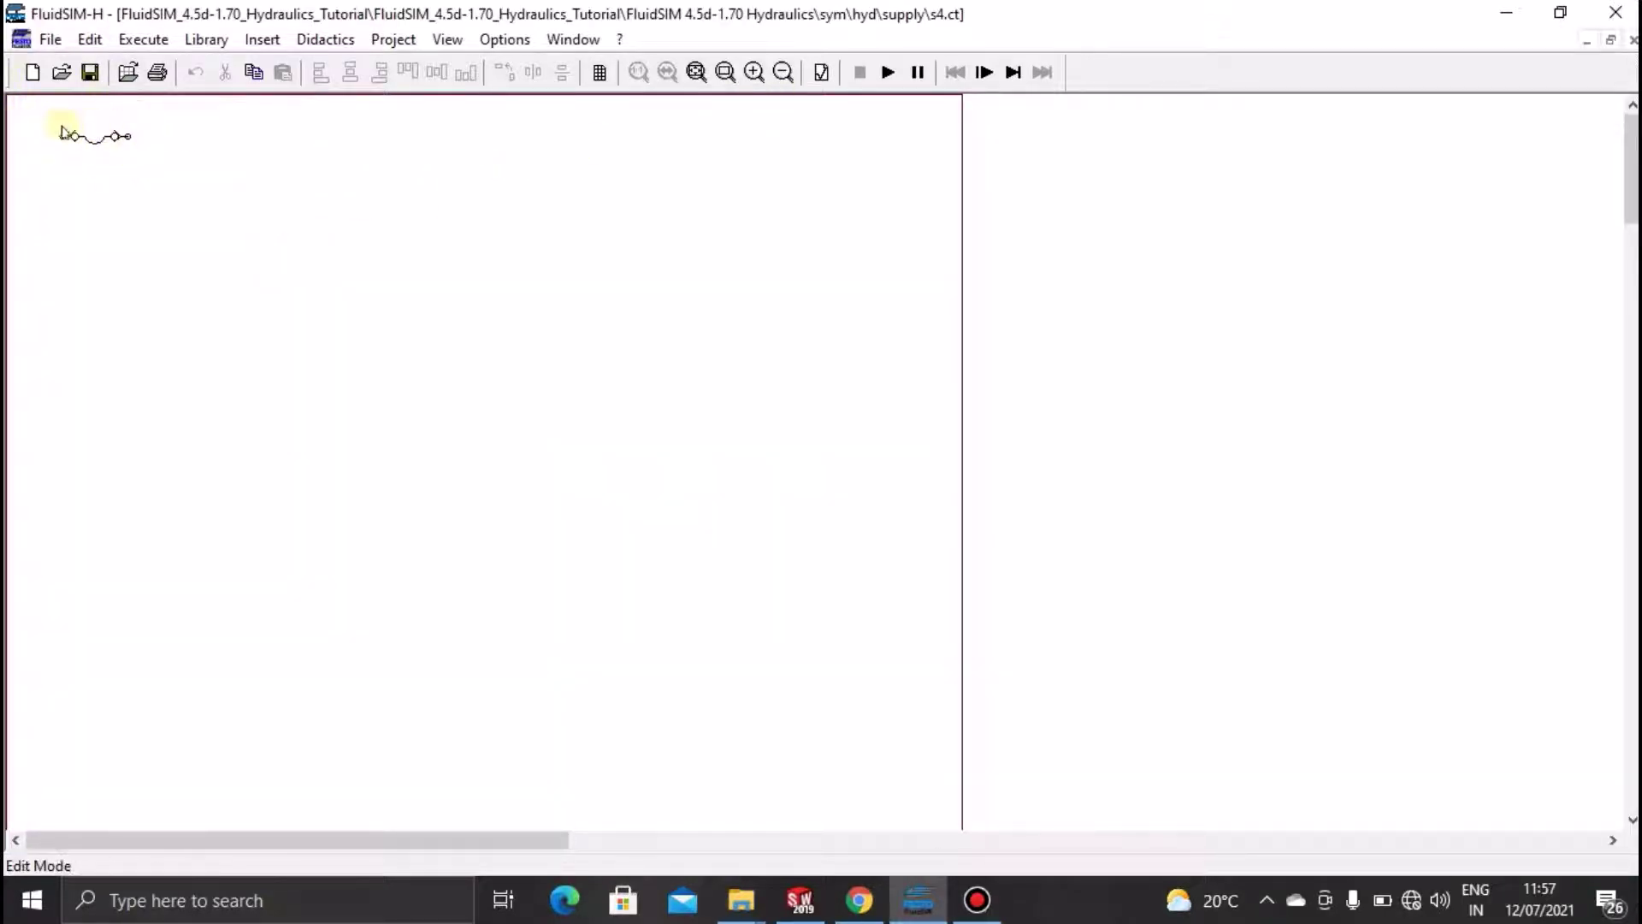
click(1633, 40)
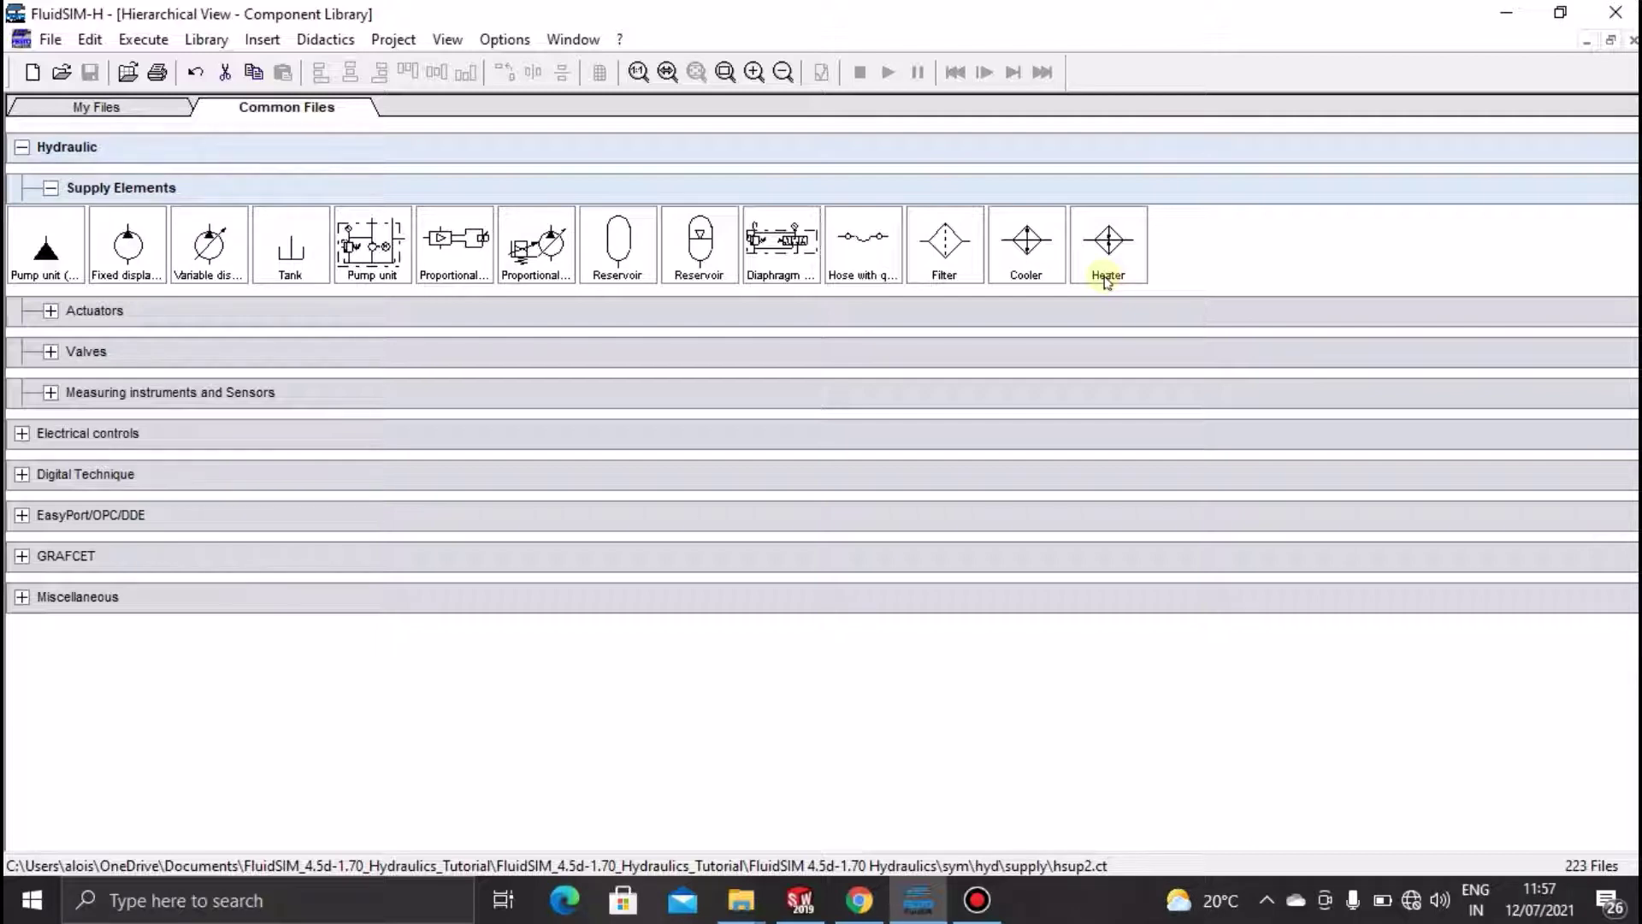
Review the cylinders and motors among the hydraulic actuators, with the supply elements collapsed
click(51, 187)
click(51, 228)
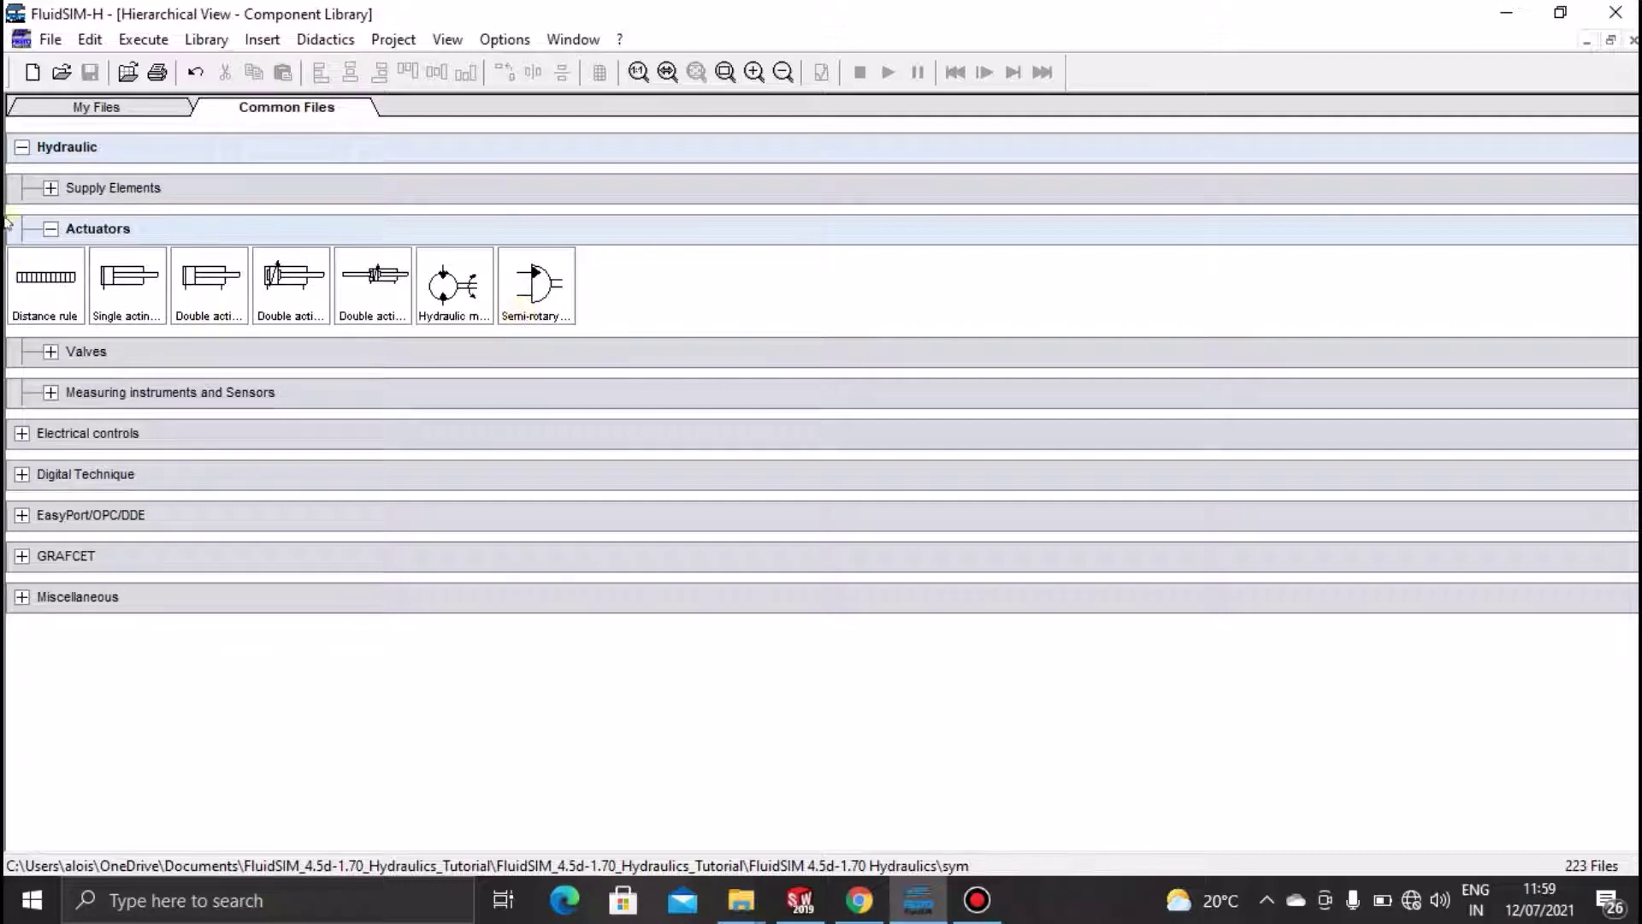
click(51, 228)
View the configurable directional valves and open the 8/n-way directional valve to examine its ports, closing both the file and category
click(51, 269)
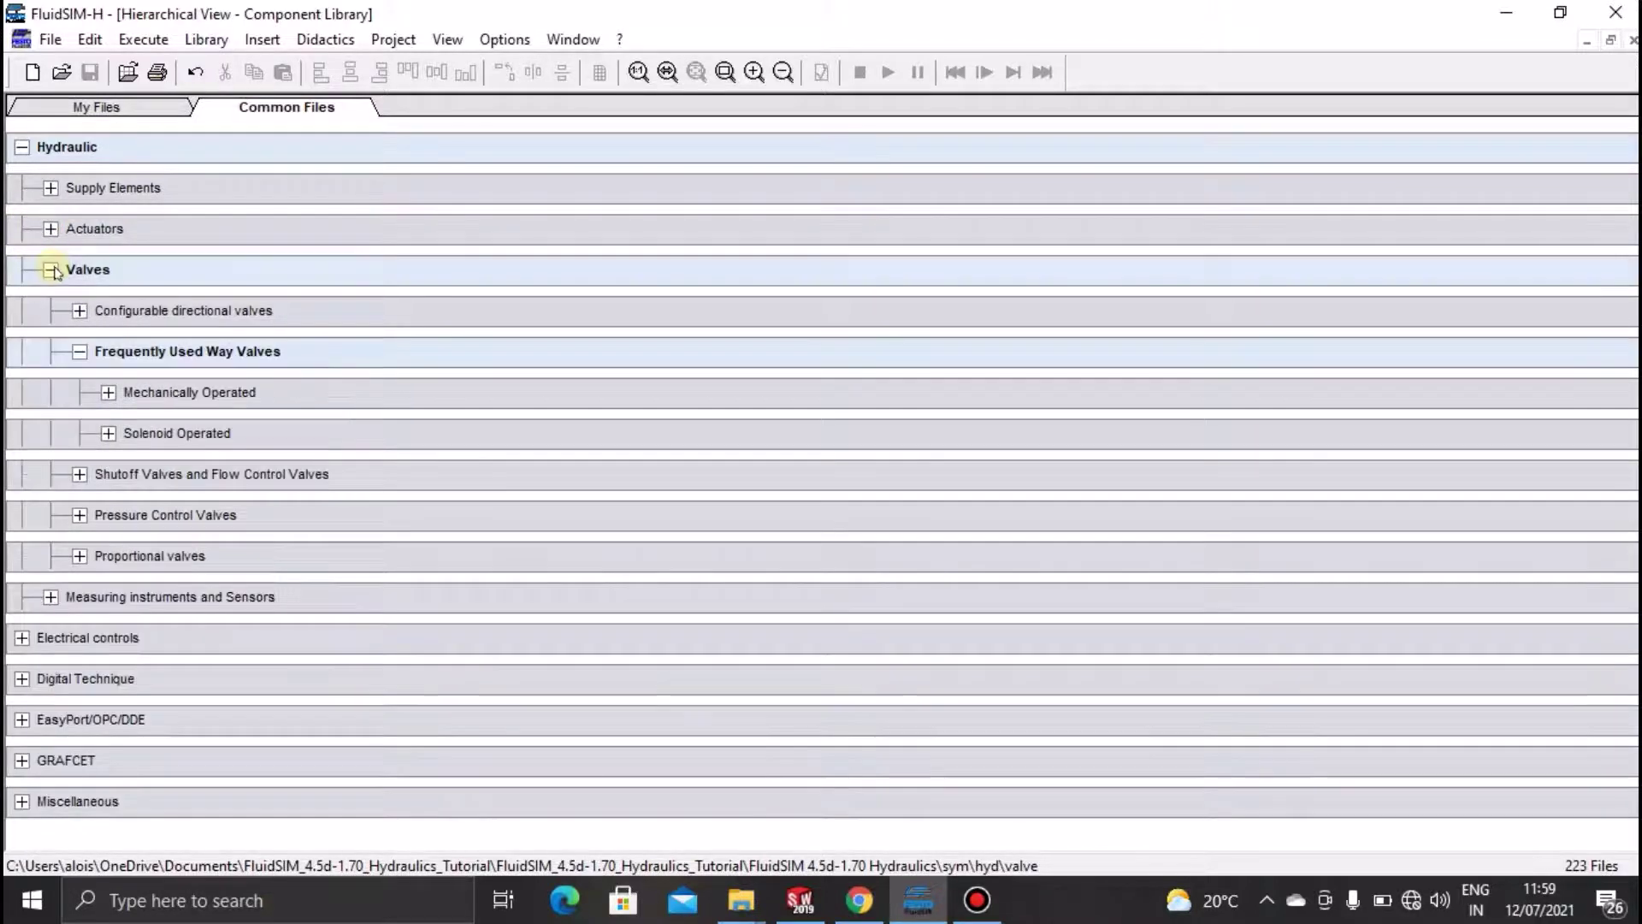
click(79, 310)
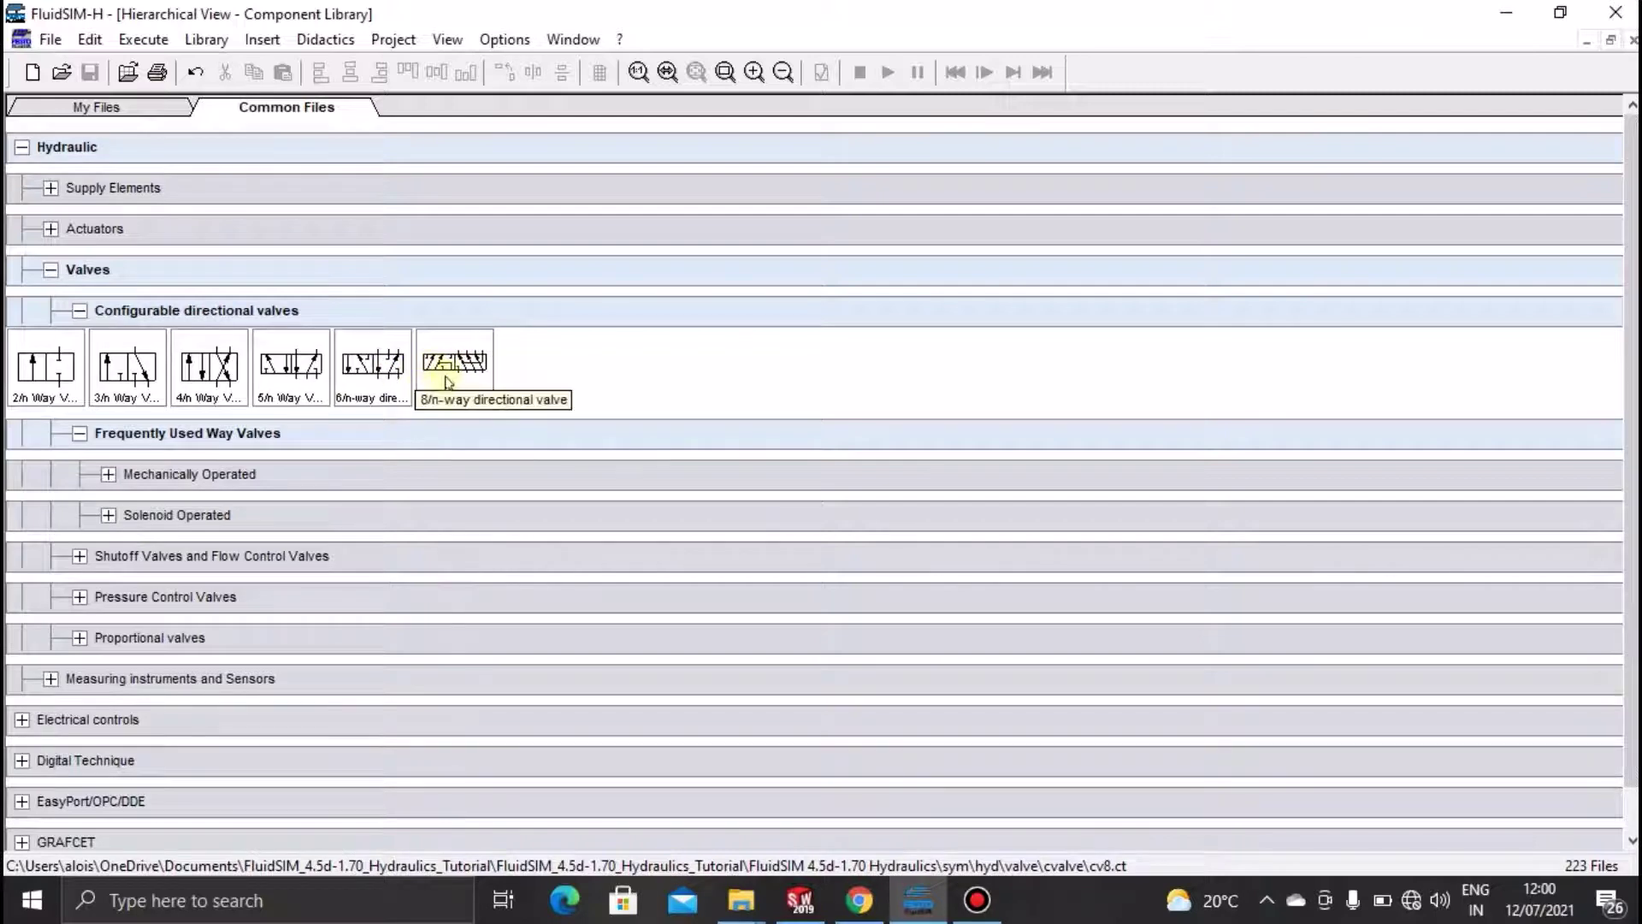
right_click(478, 361)
click(505, 377)
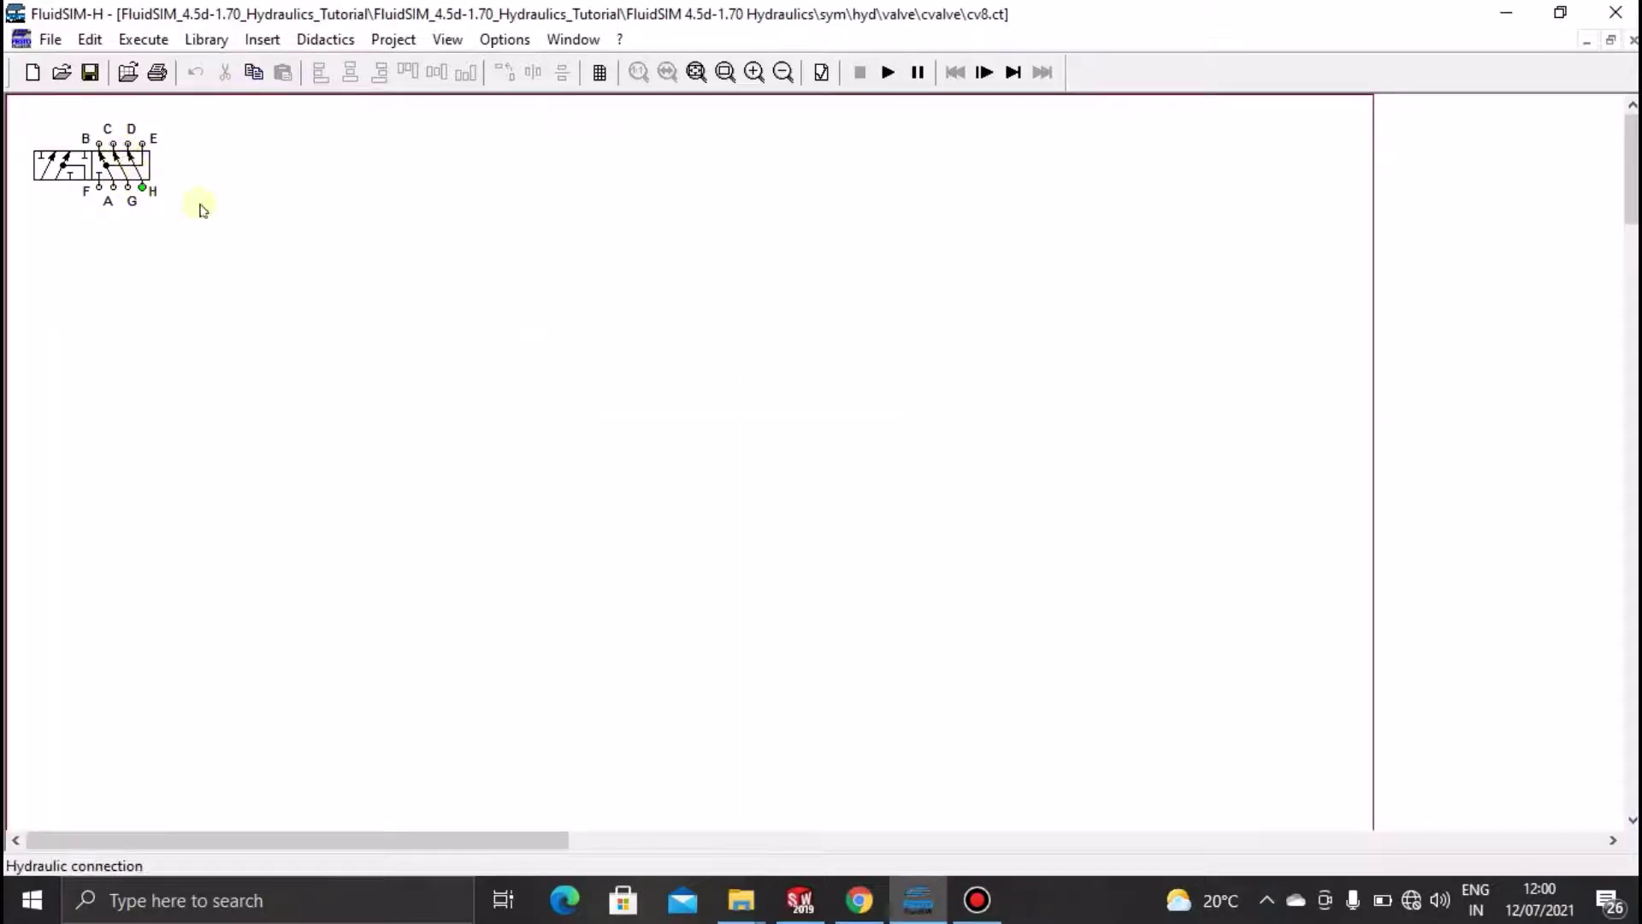
click(1633, 40)
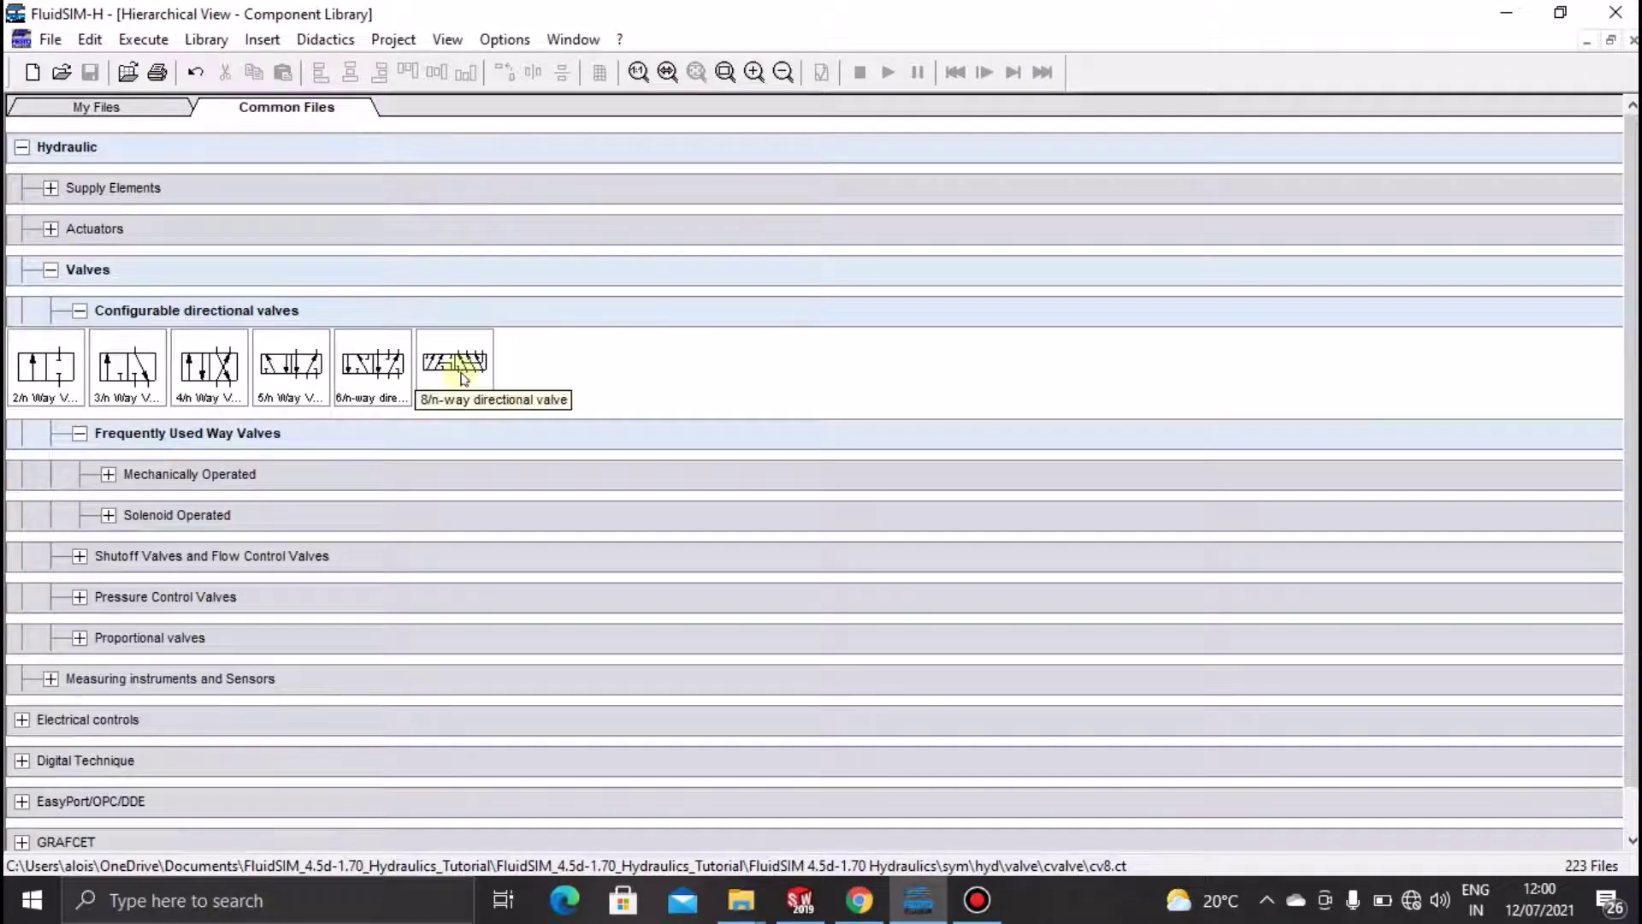
click(79, 311)
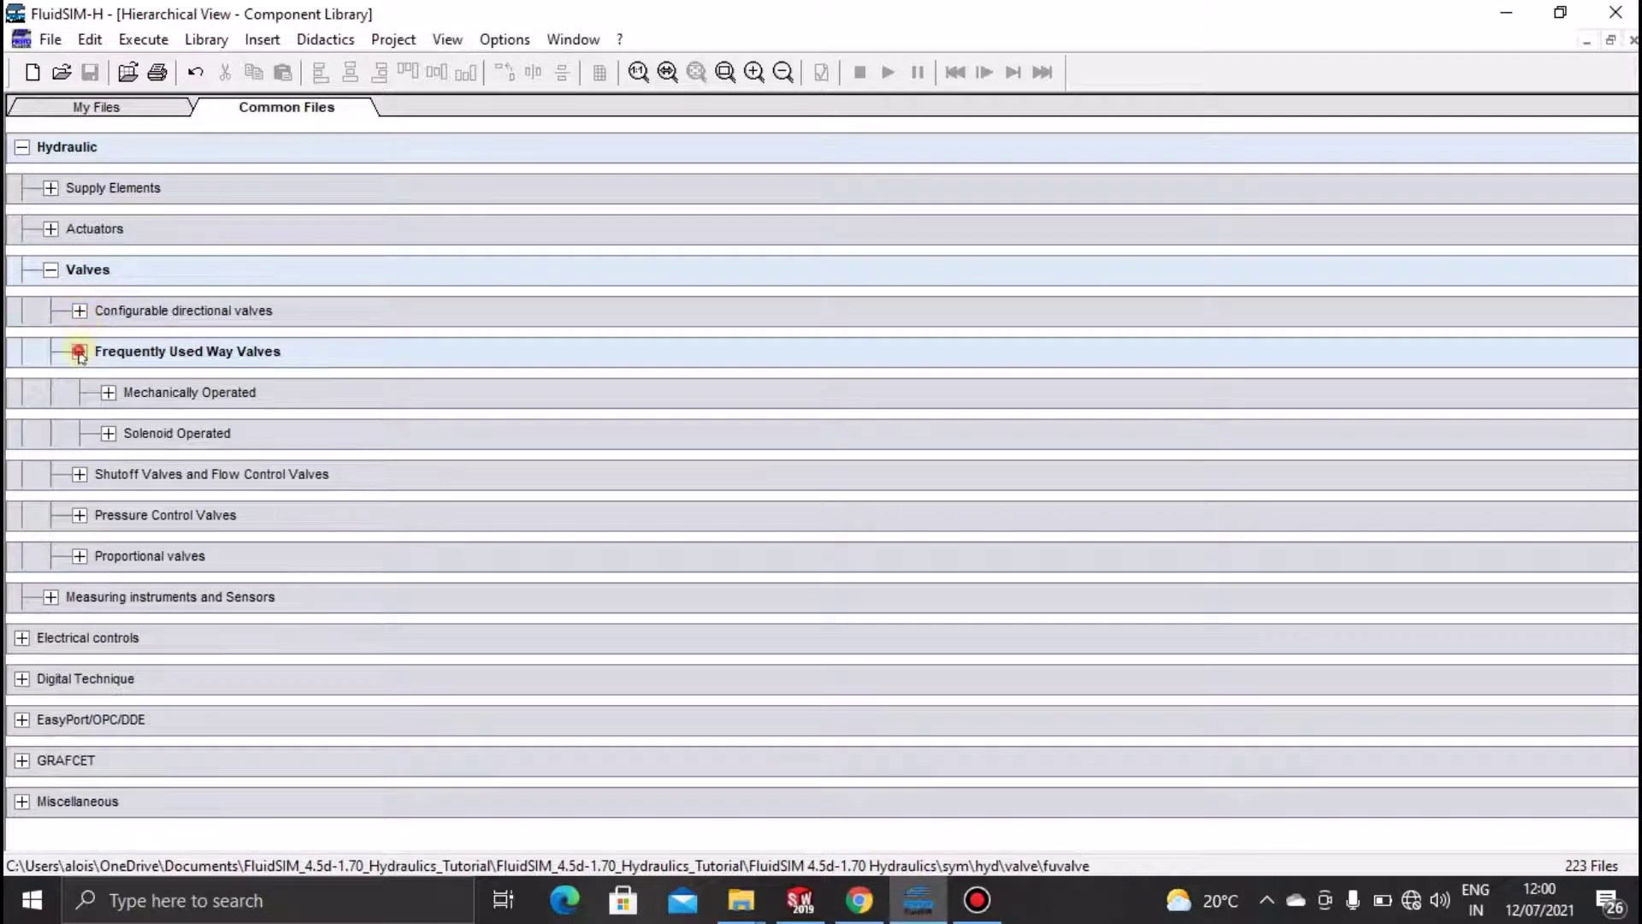
Open the 3/2-way hand-lever valve from the mechanically operated way valves and bring up its configuration
click(106, 392)
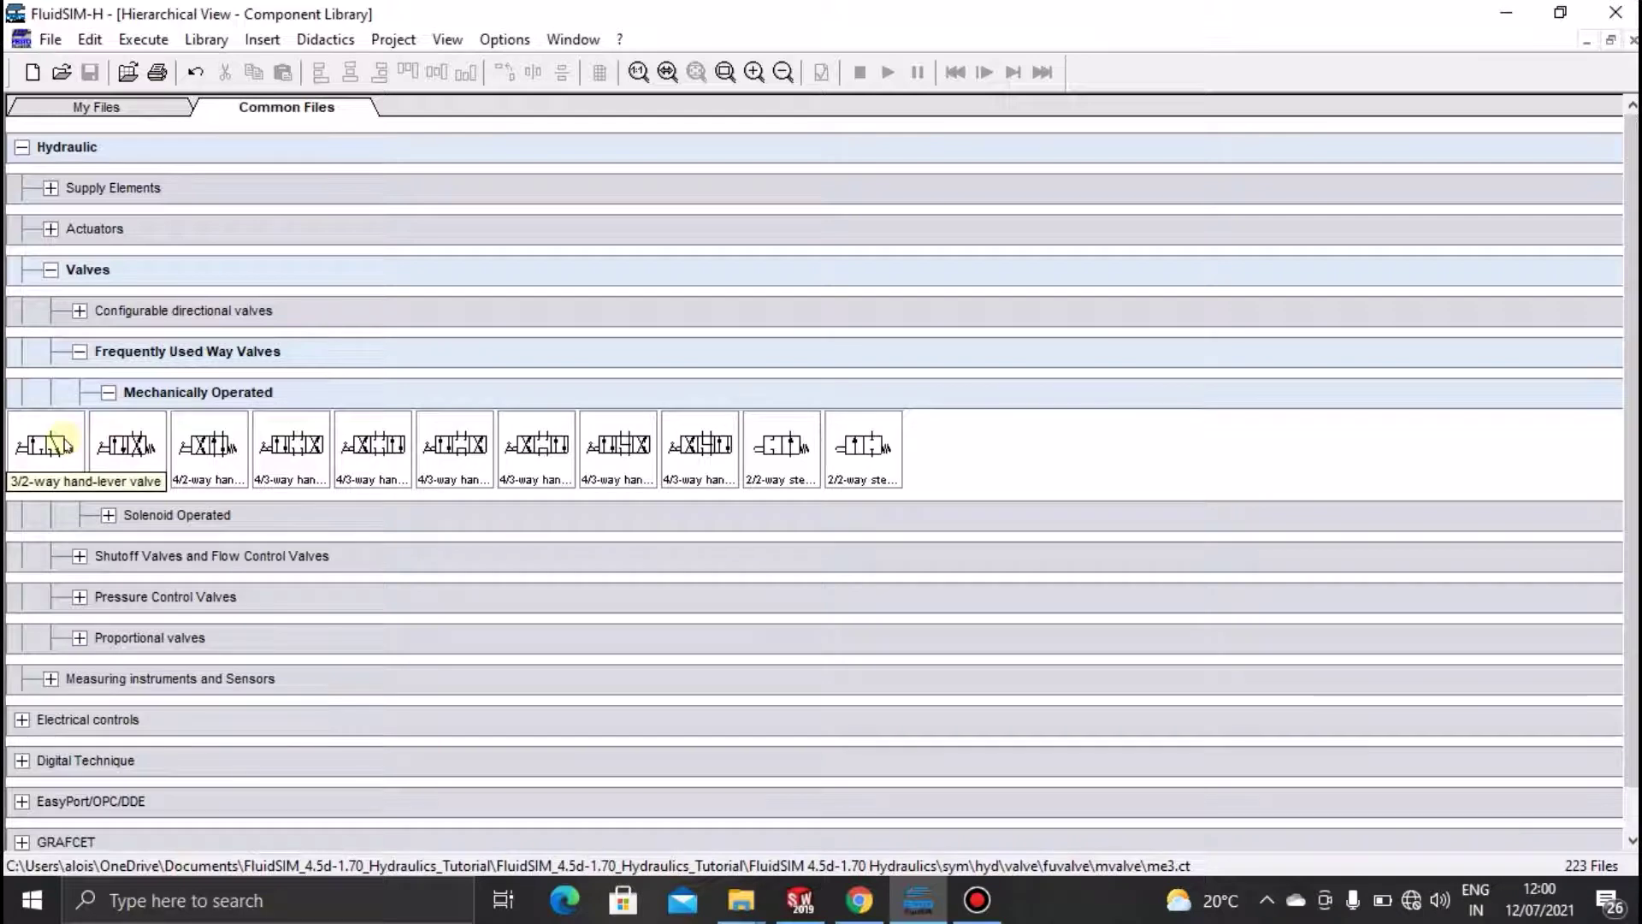
right_click(46, 438)
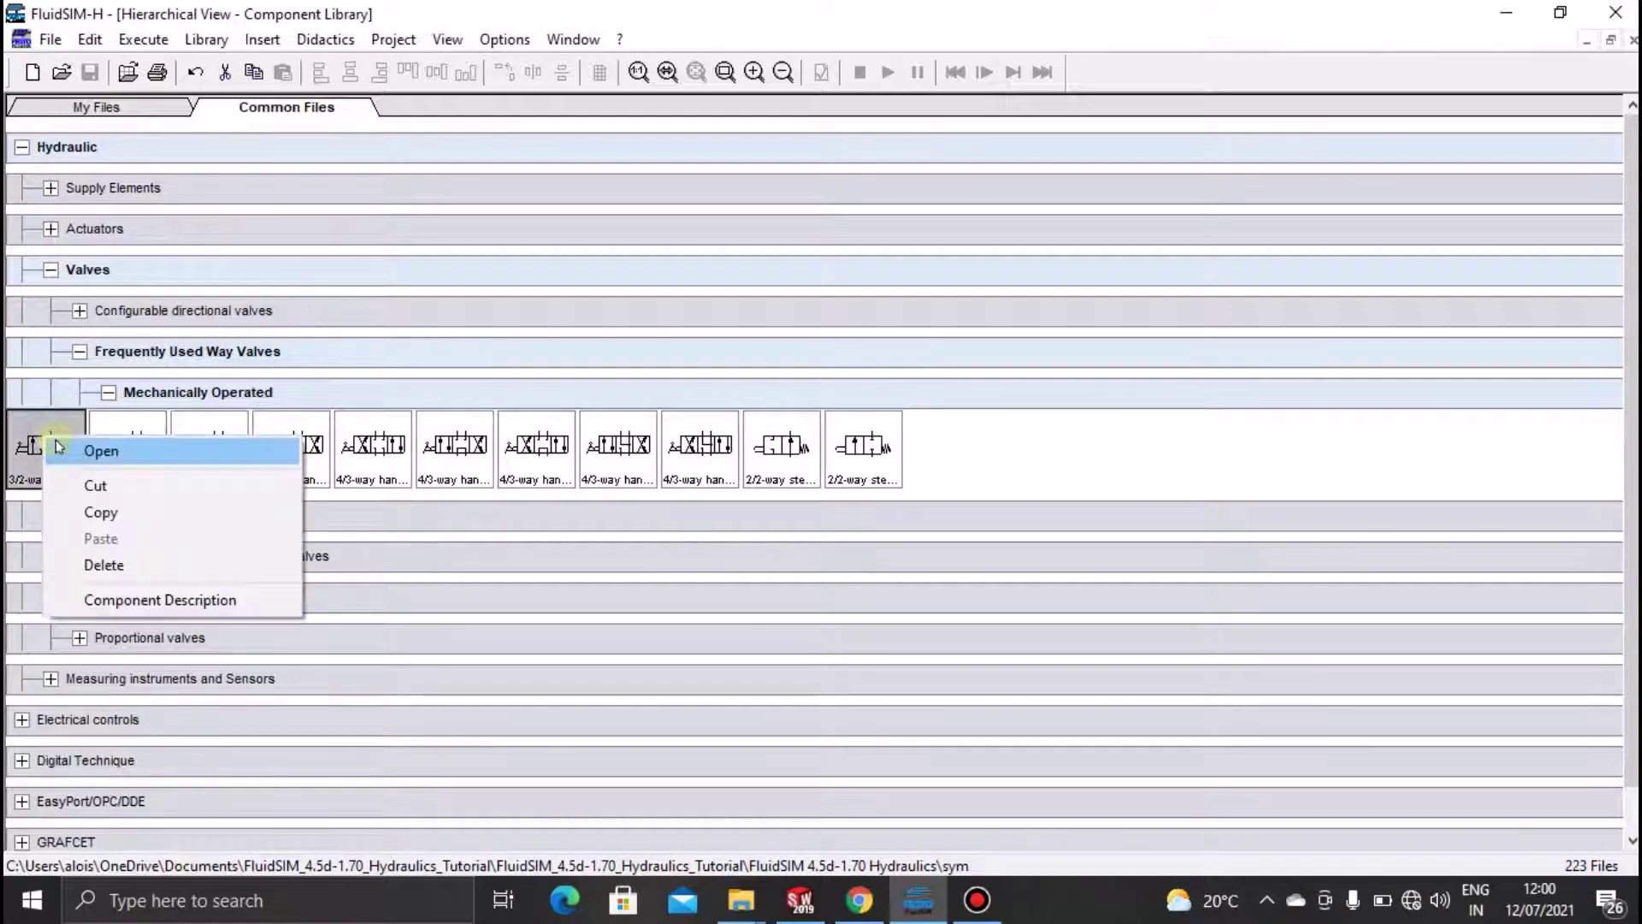
click(56, 450)
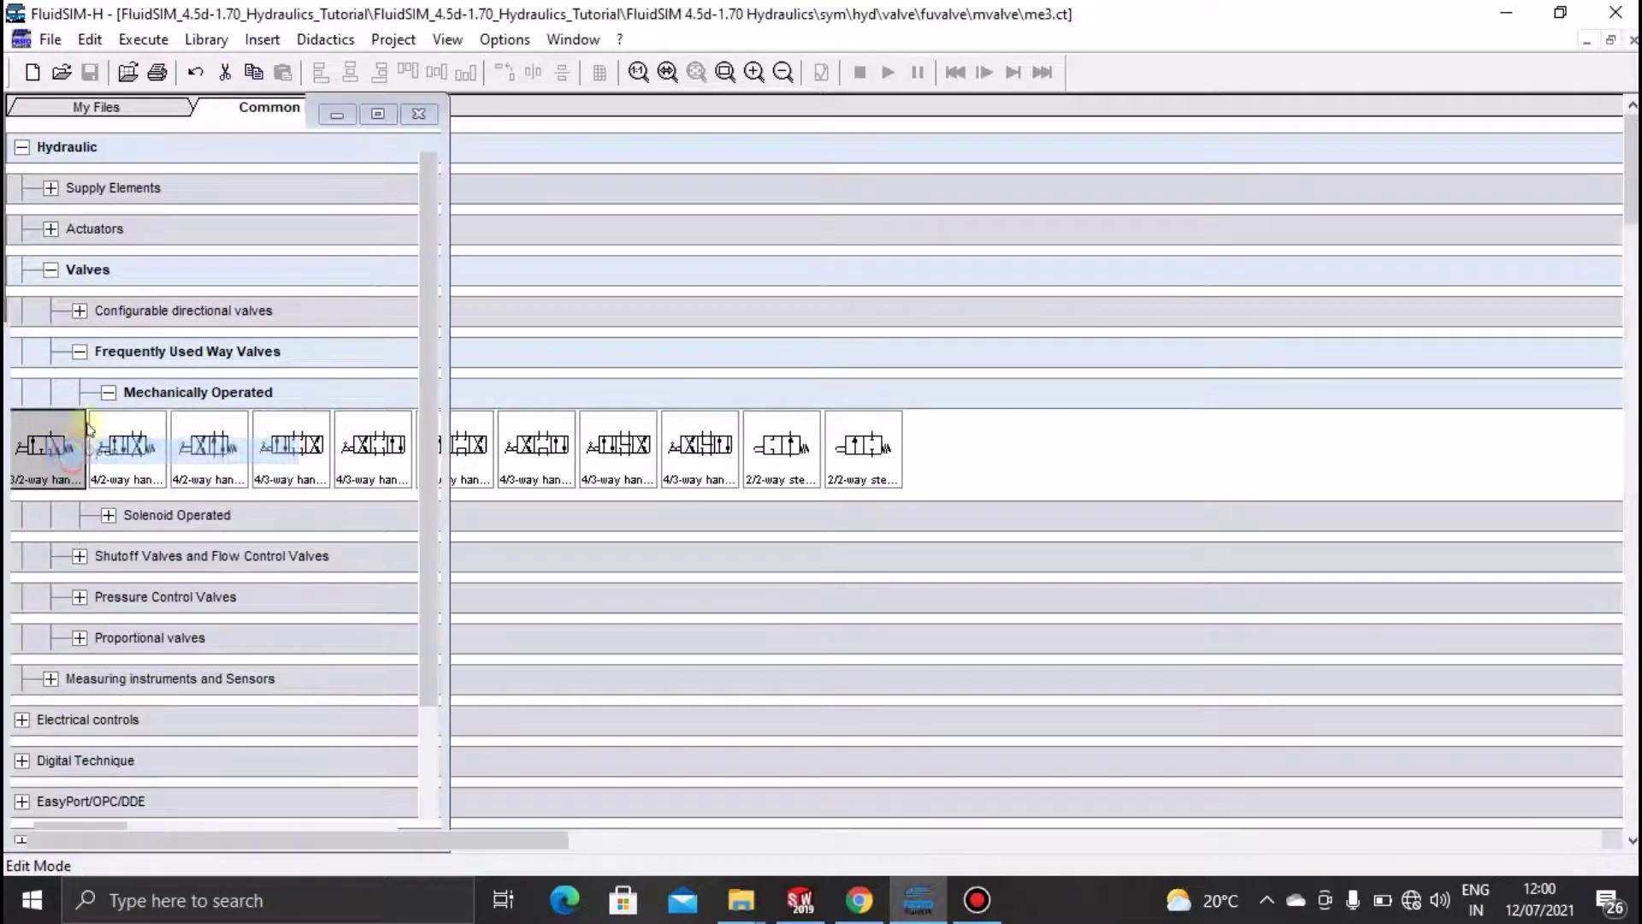
right_click(146, 184)
click(205, 451)
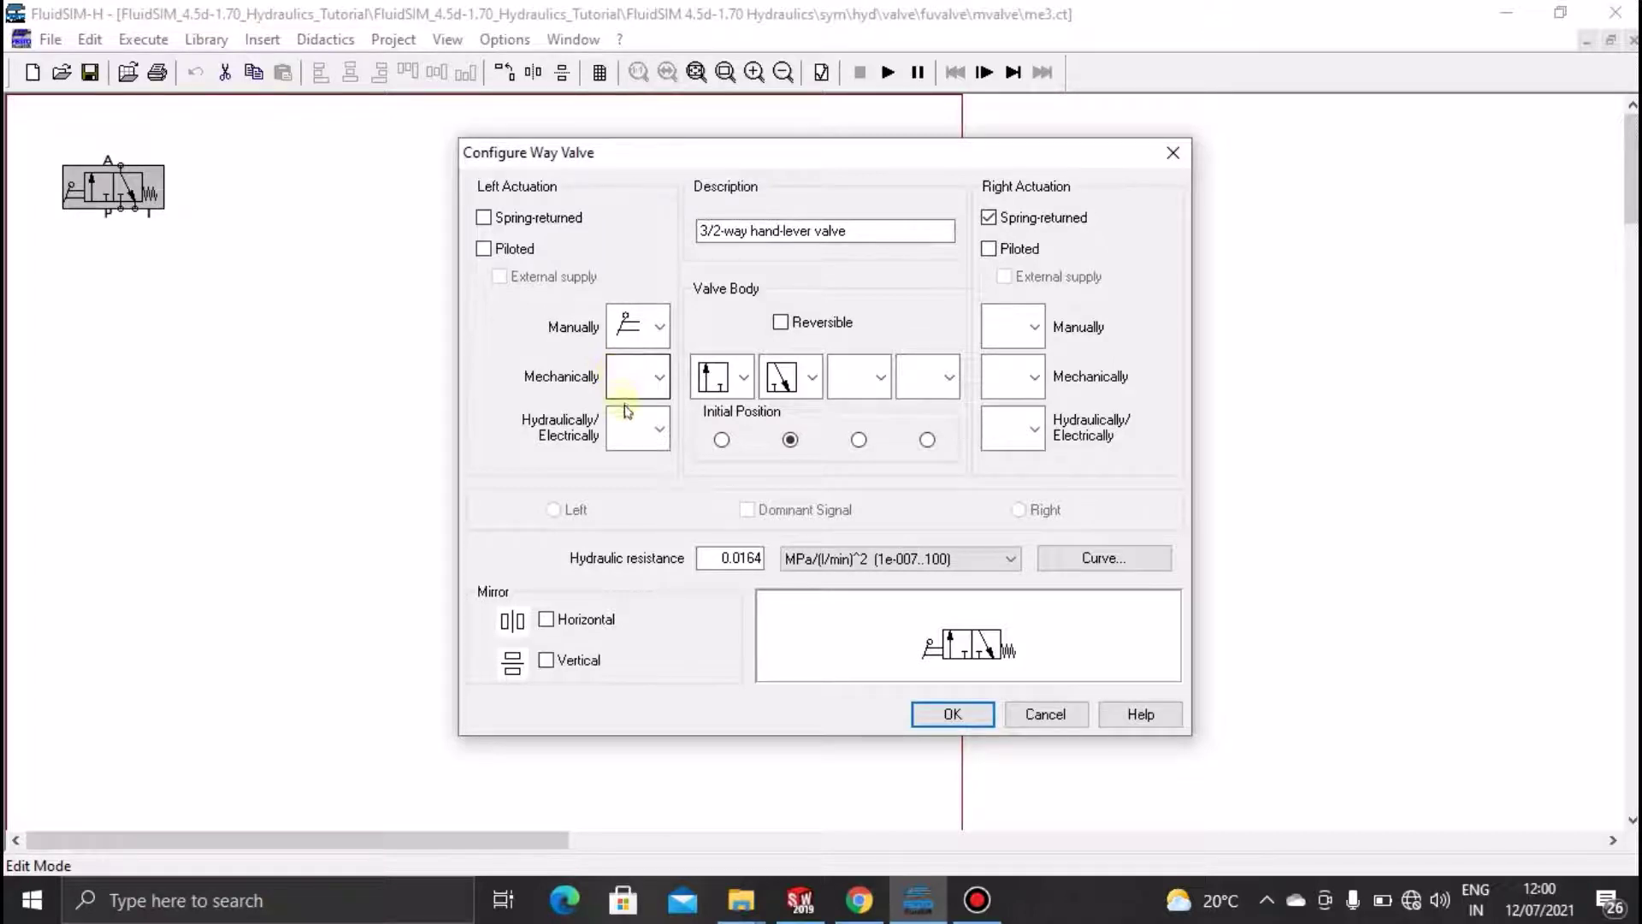
Examine the valve's hydraulic/electrical actuation choices, test the spring-returned option on both sides, restore it, and close the valve file
click(660, 428)
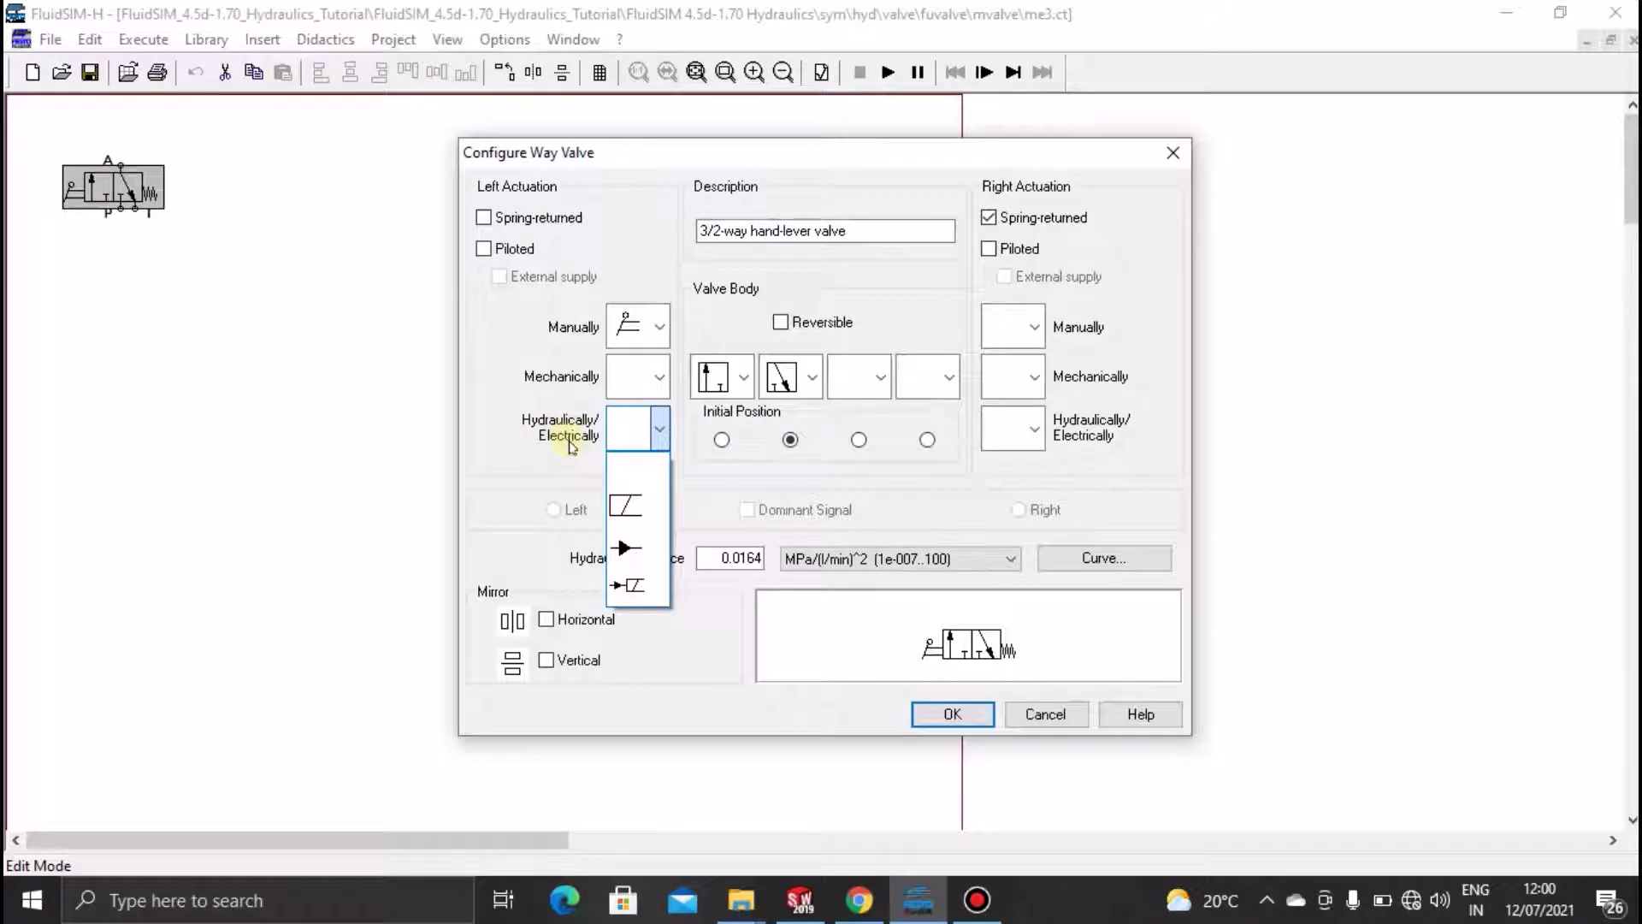
click(496, 379)
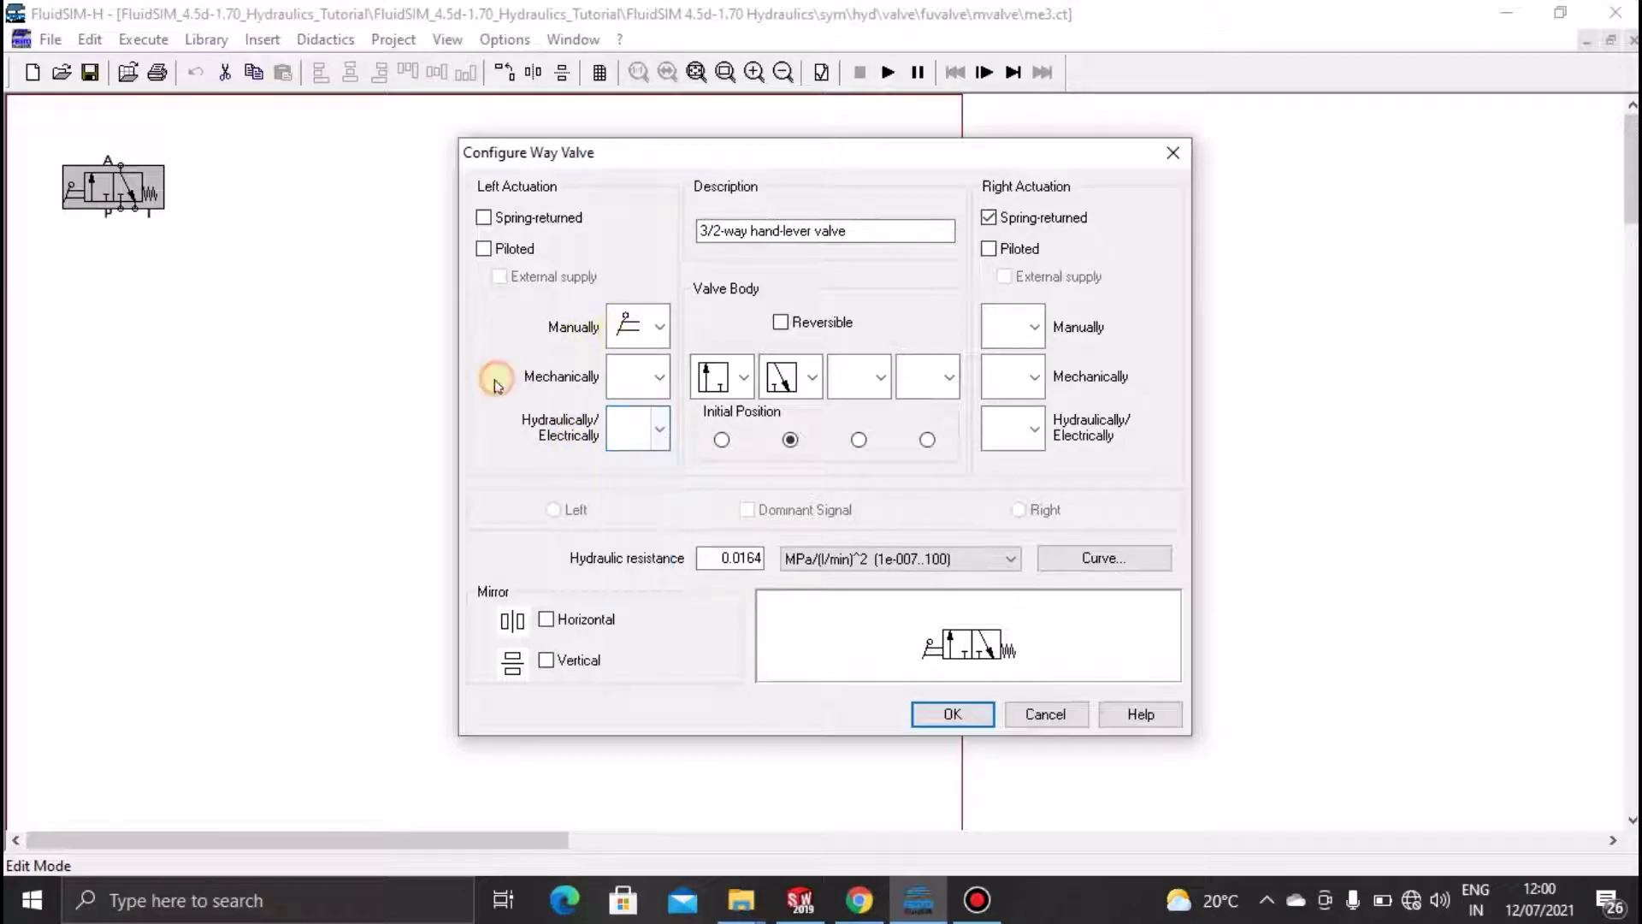
click(486, 219)
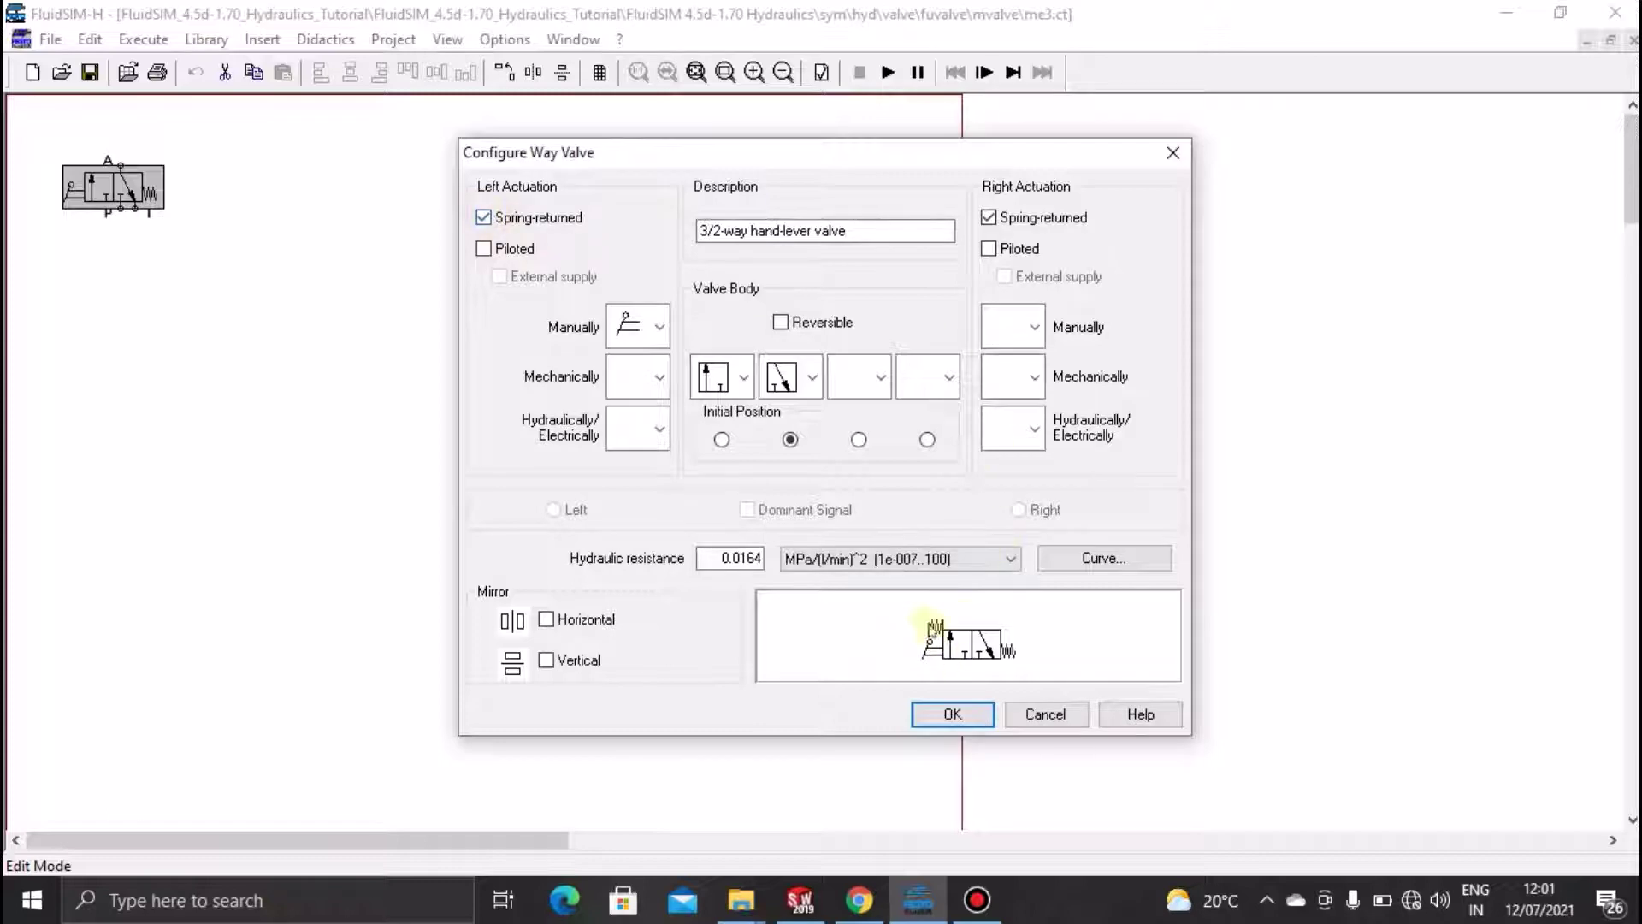
click(483, 219)
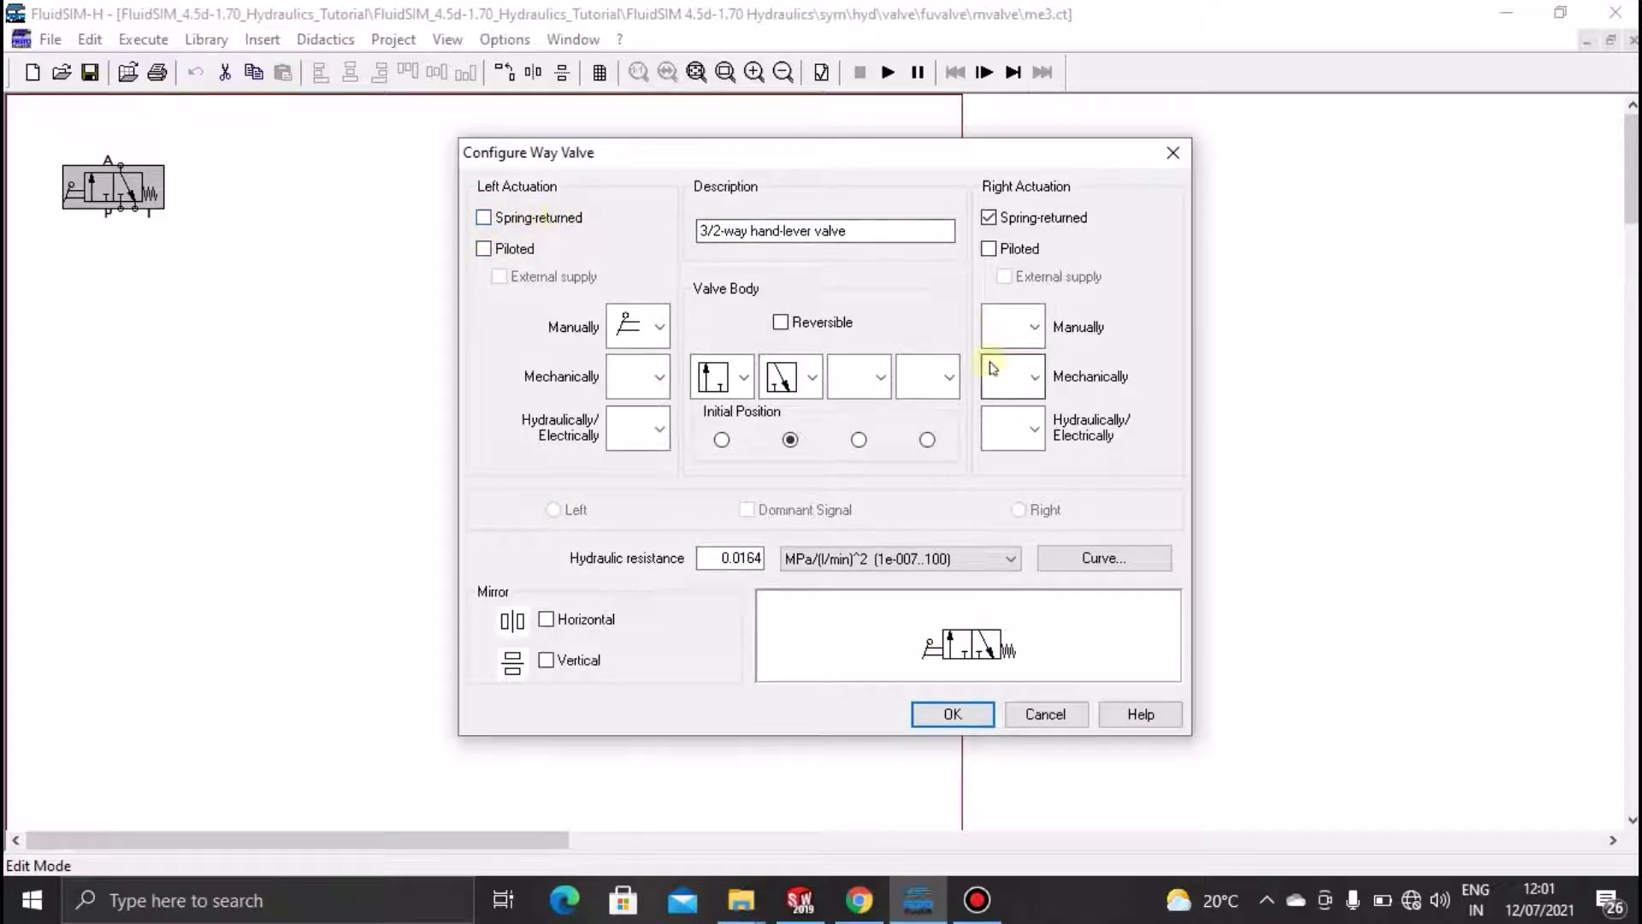
click(1023, 218)
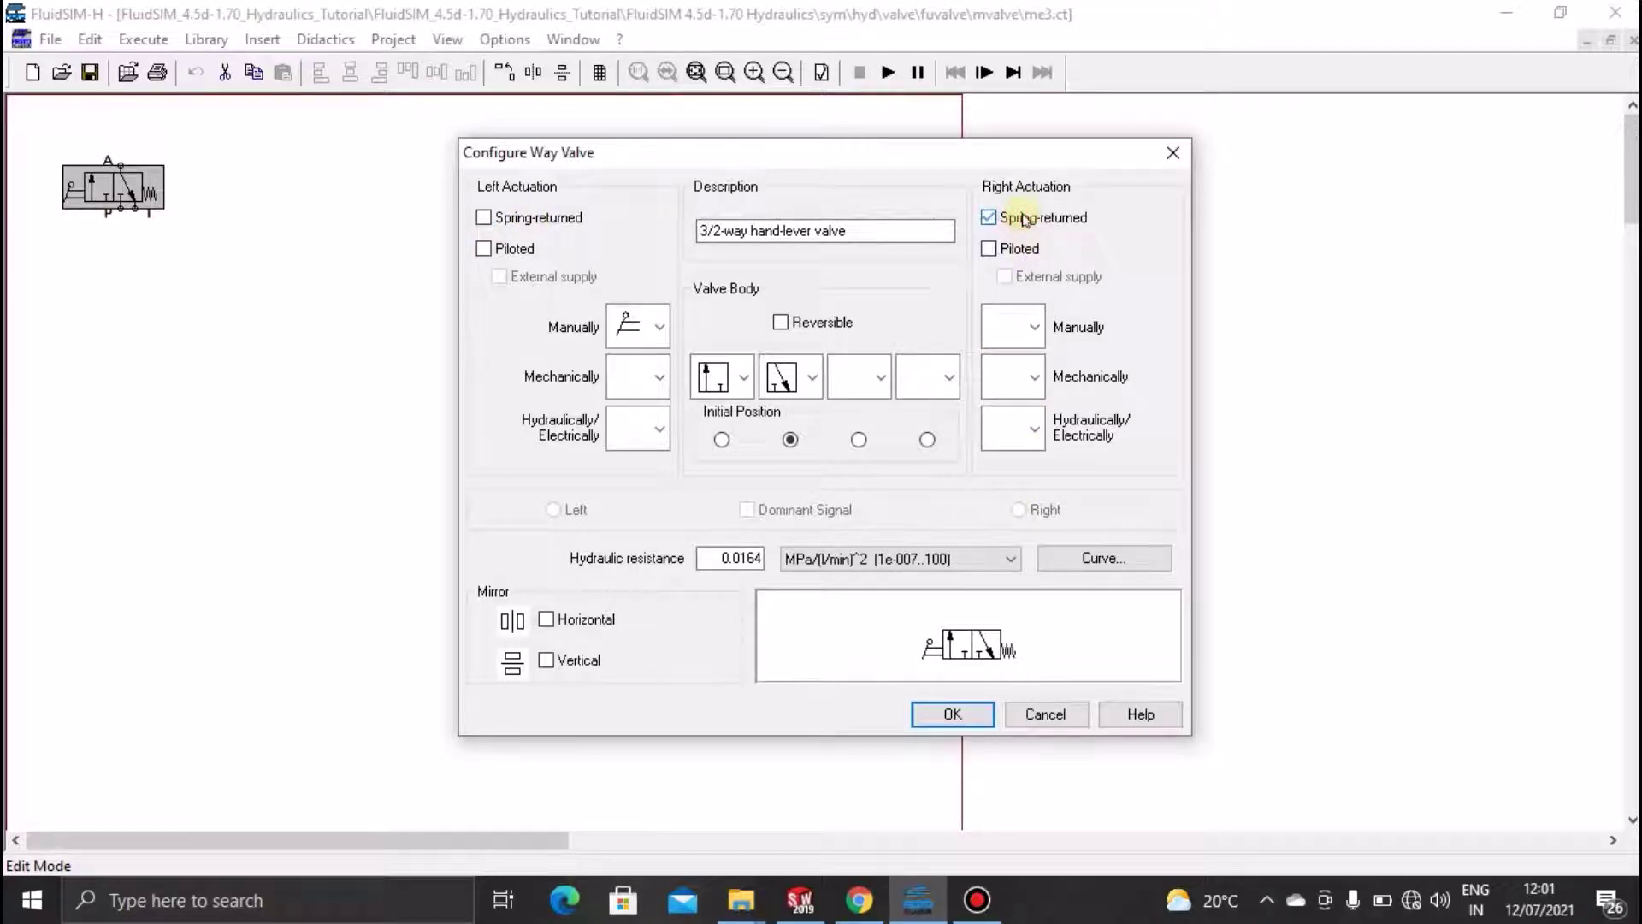
click(1024, 220)
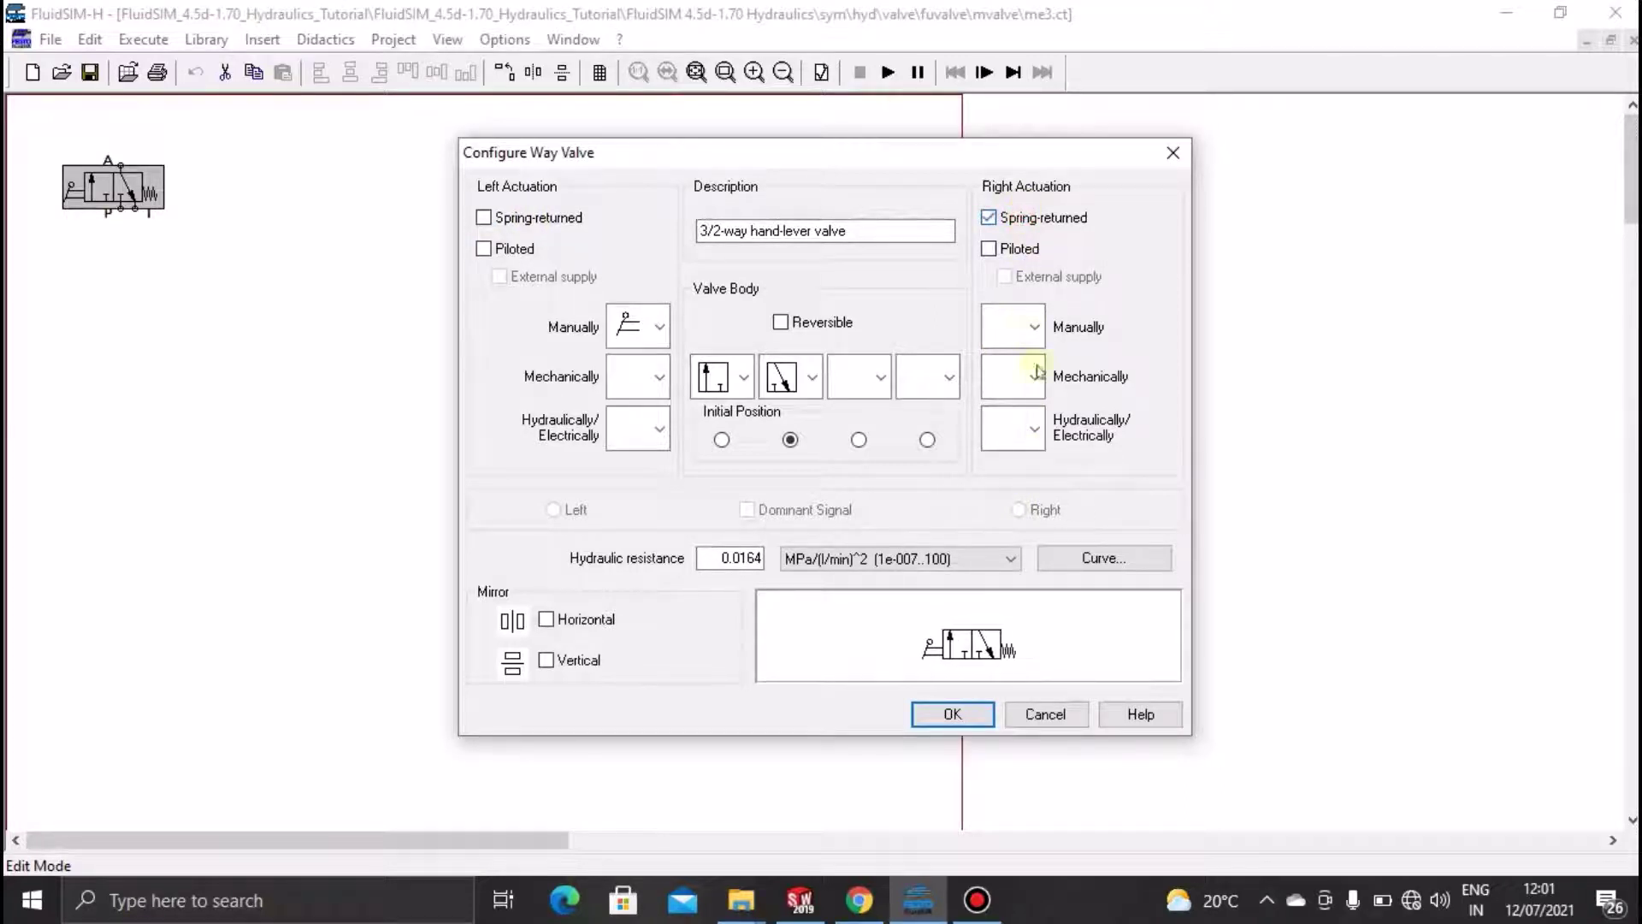
click(953, 714)
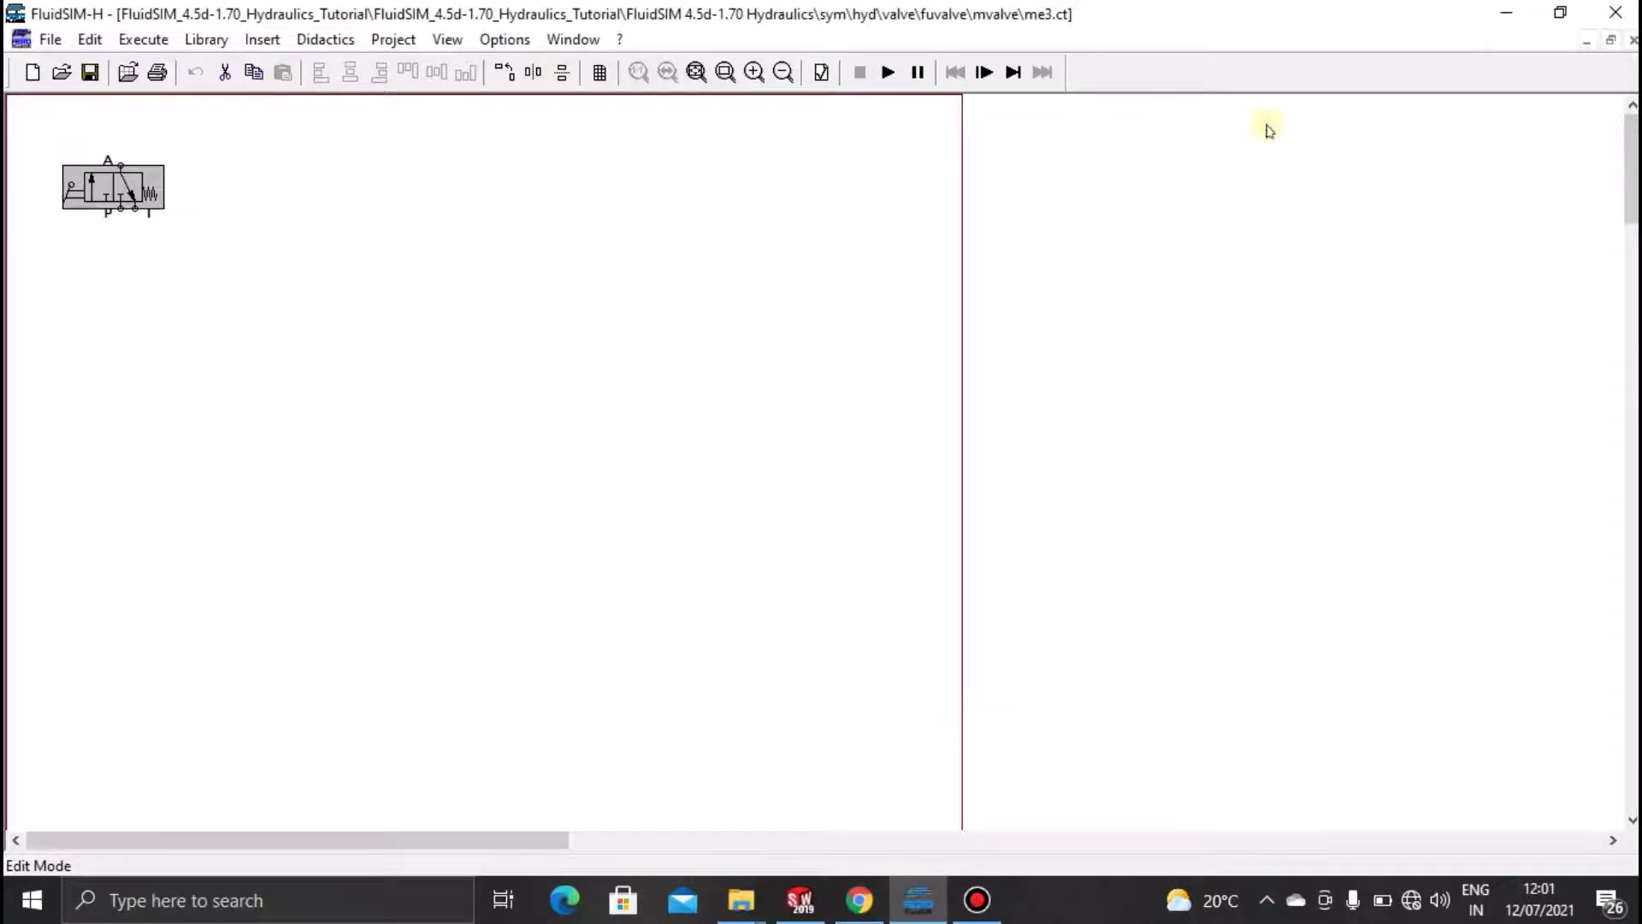
click(1633, 39)
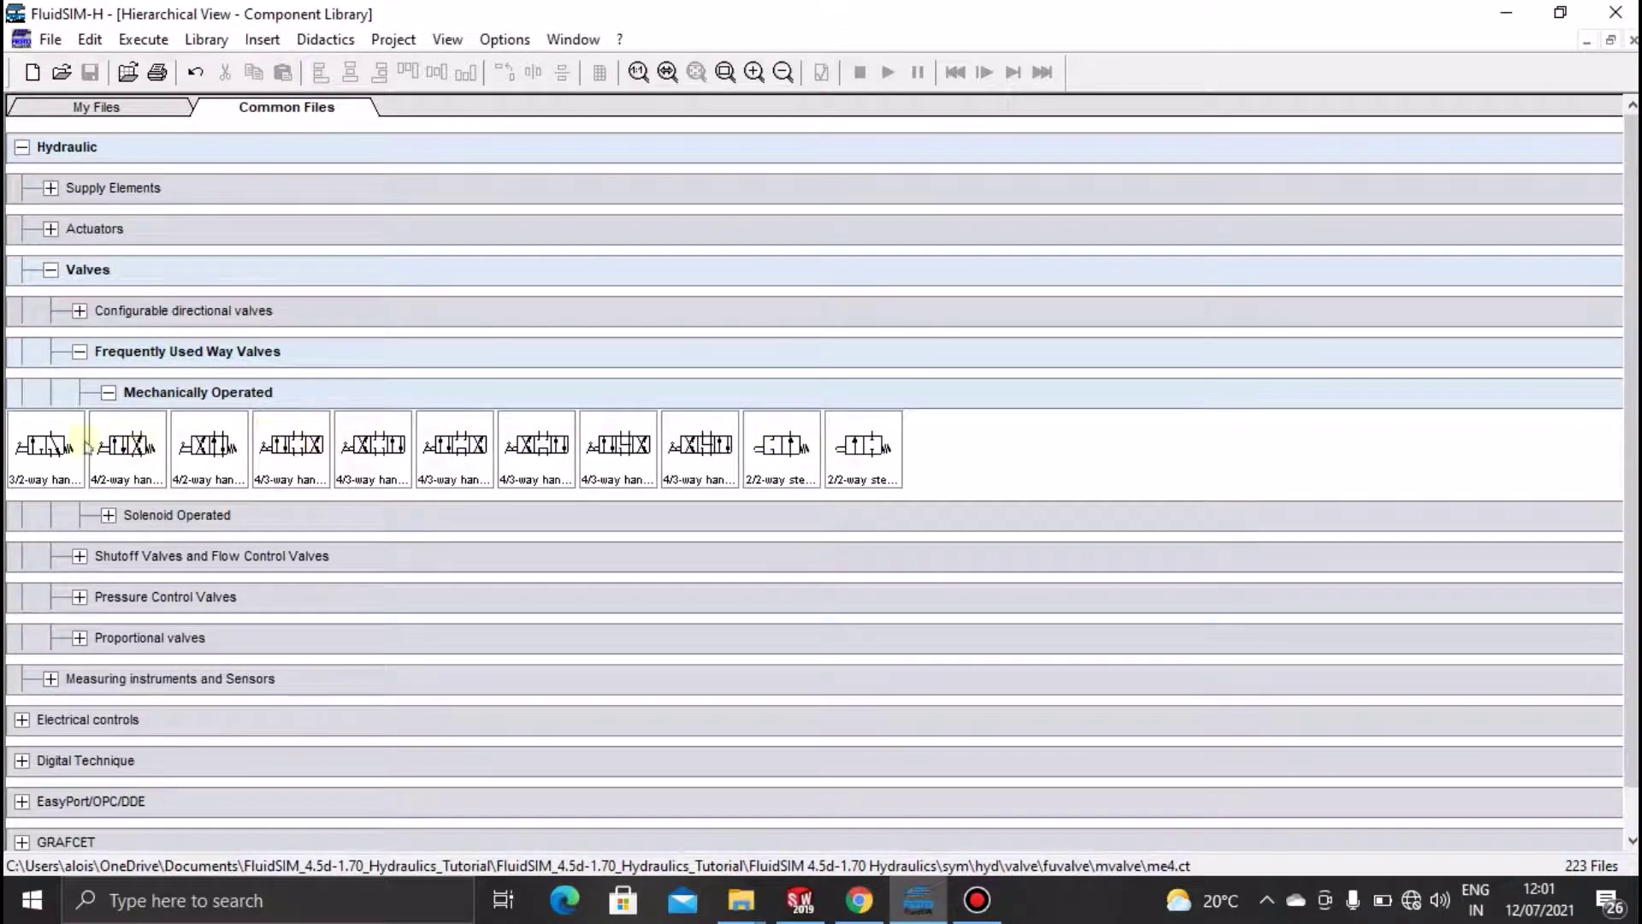
Compare the configurable directional valves with the mechanically operated ones, leaving the configurable category collapsed
click(79, 310)
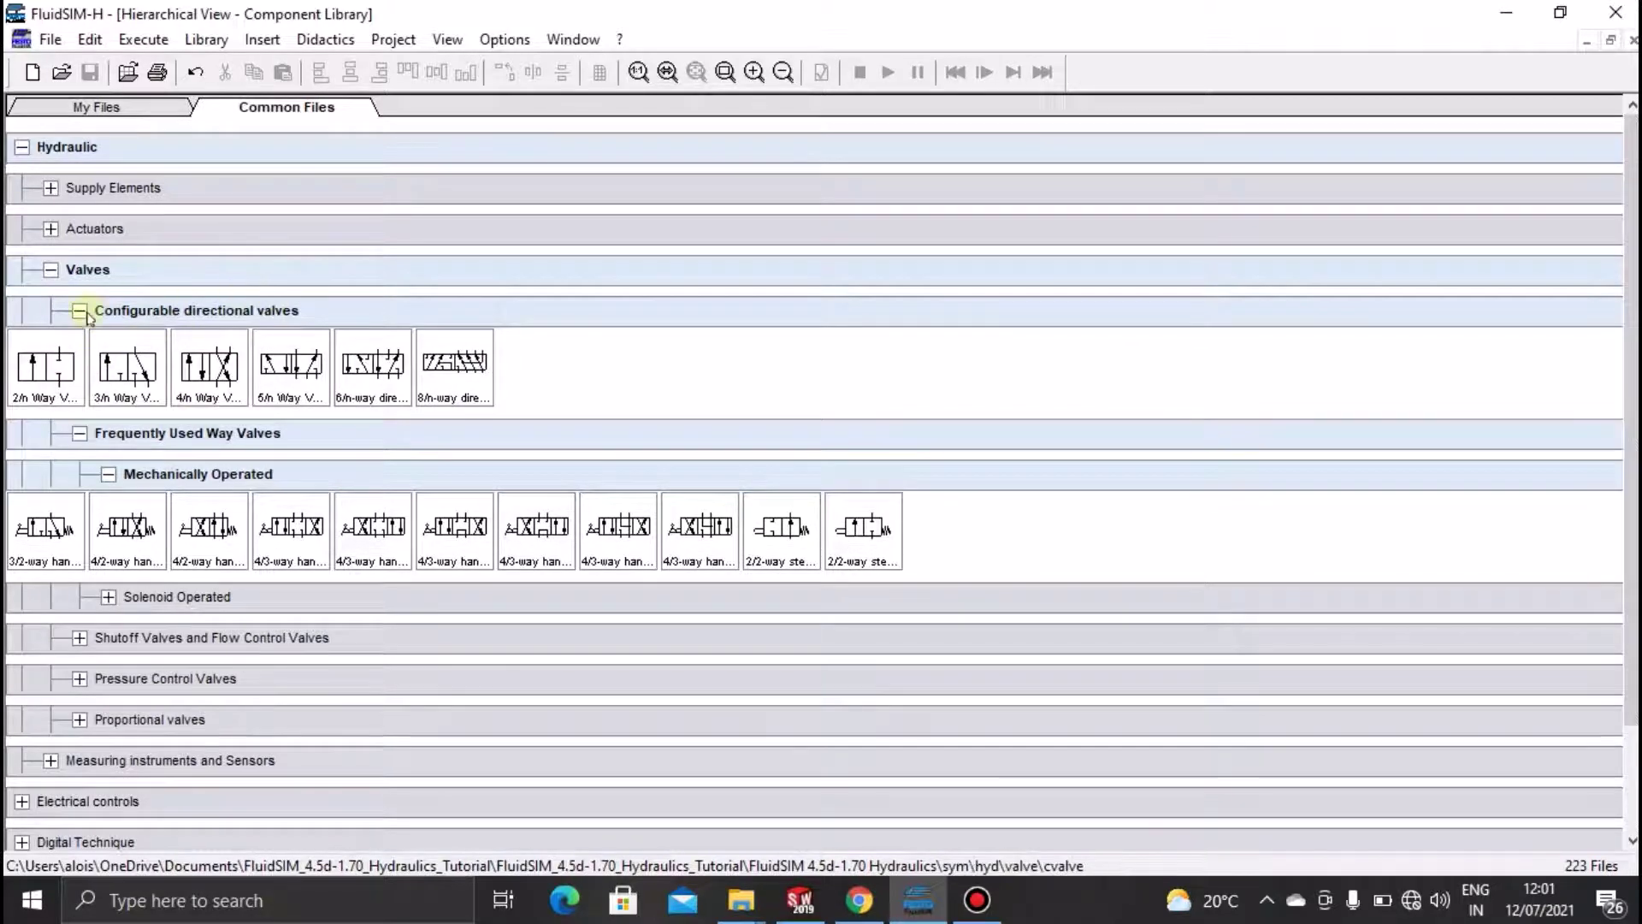
click(79, 311)
click(79, 311)
click(79, 311)
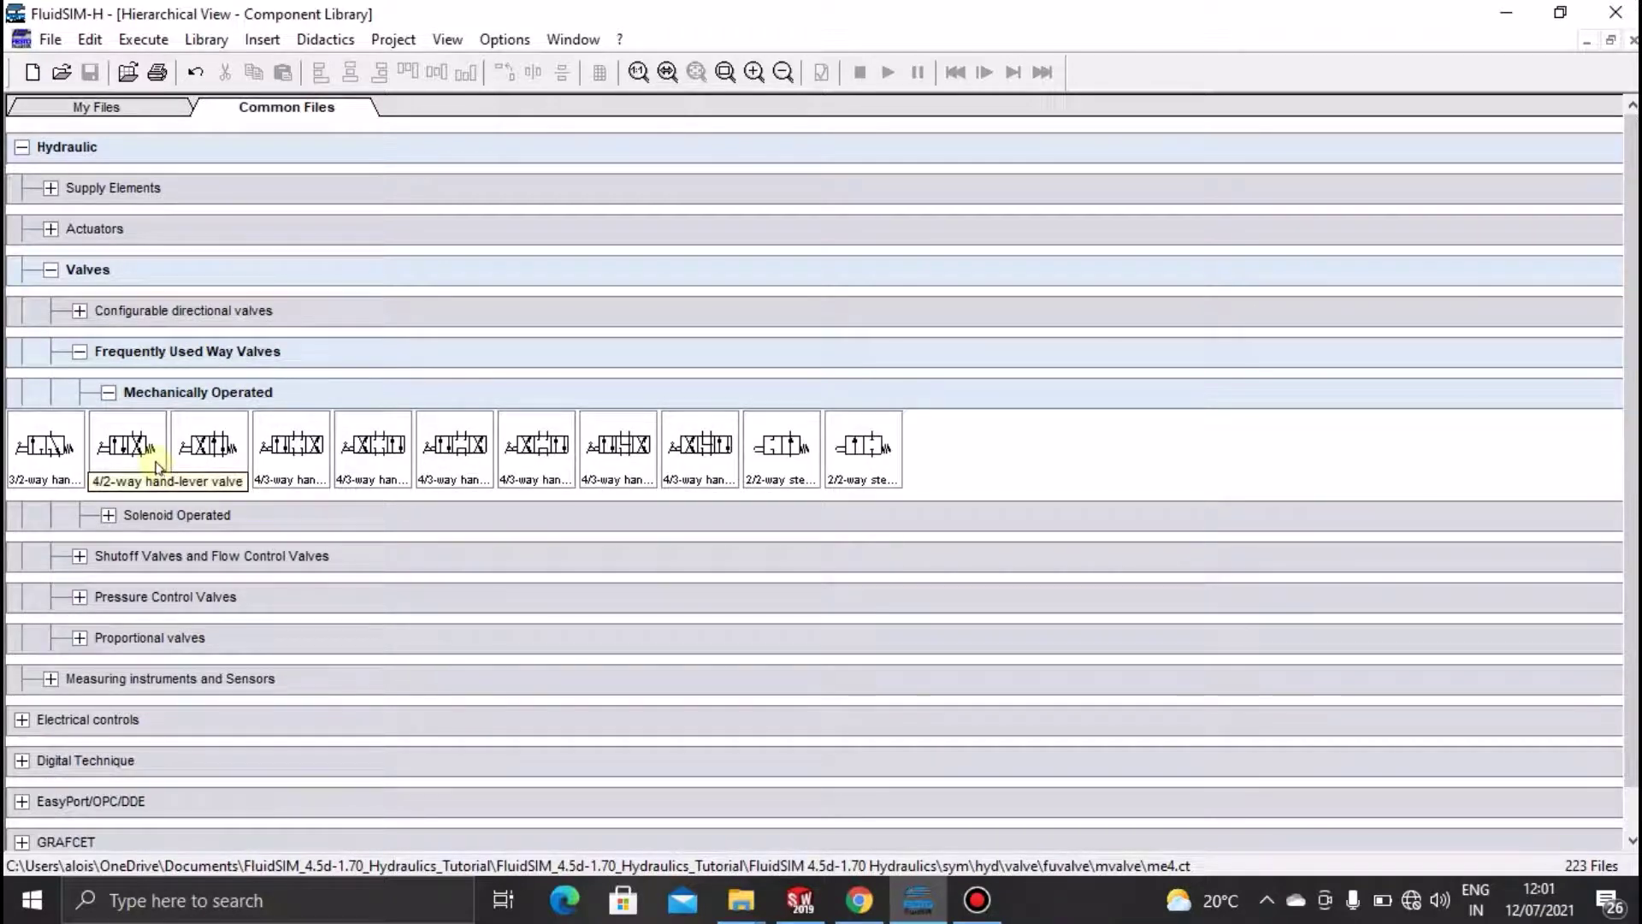
Review the solenoid operated way valves, opening the second 4/2-way solenoid valve to examine its symbol before closing it and the category
click(108, 392)
click(109, 433)
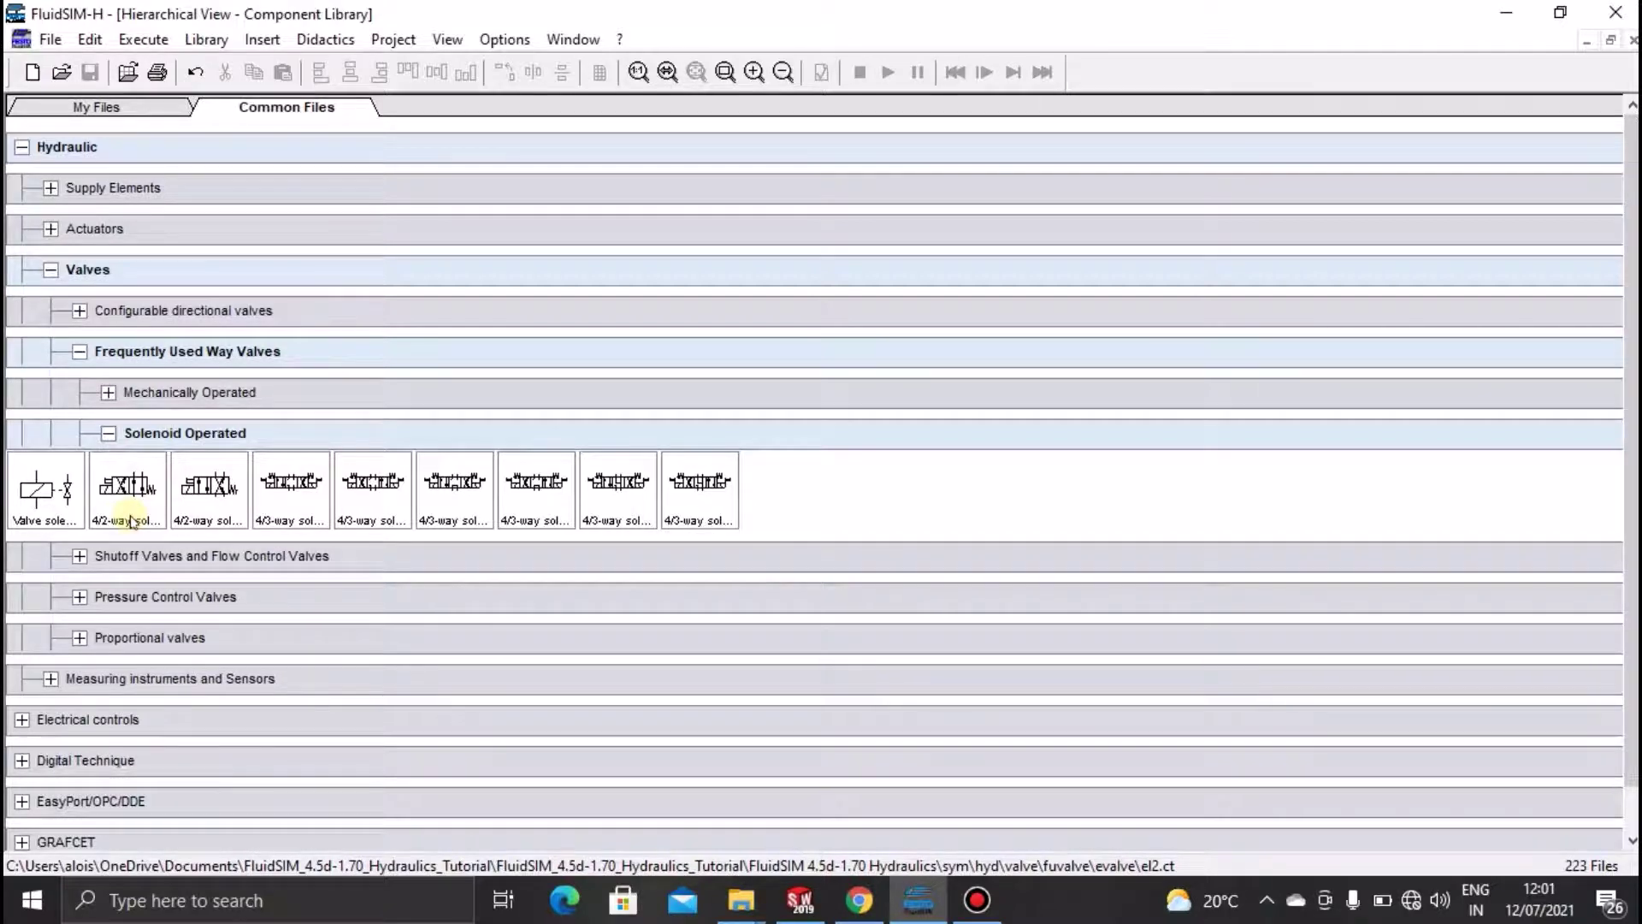
right_click(236, 495)
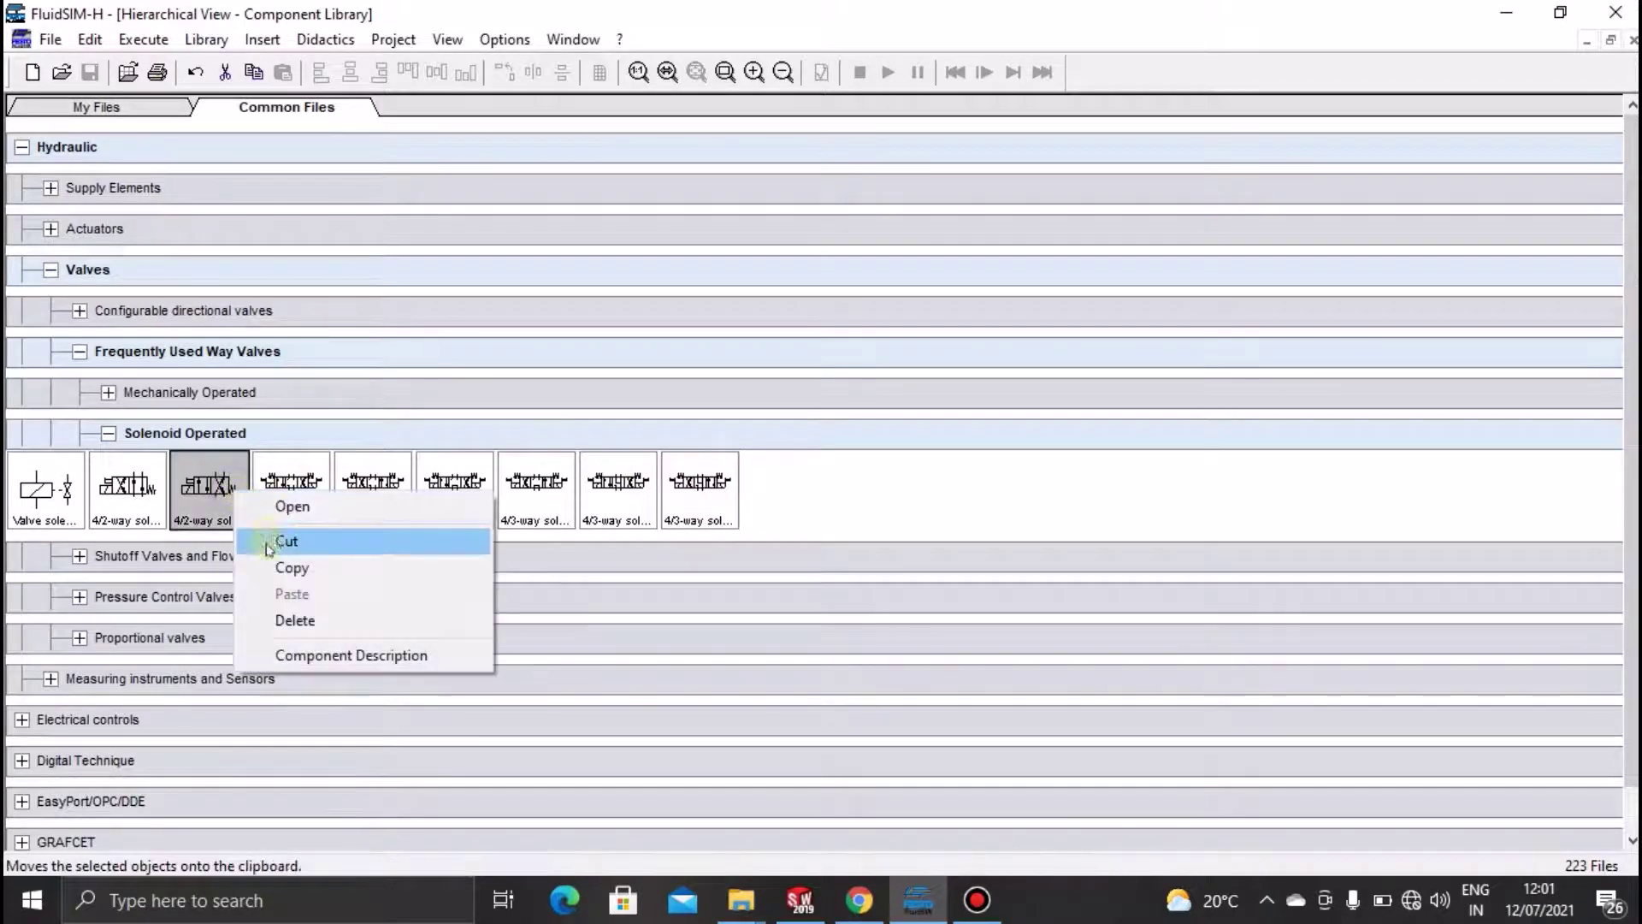
click(282, 510)
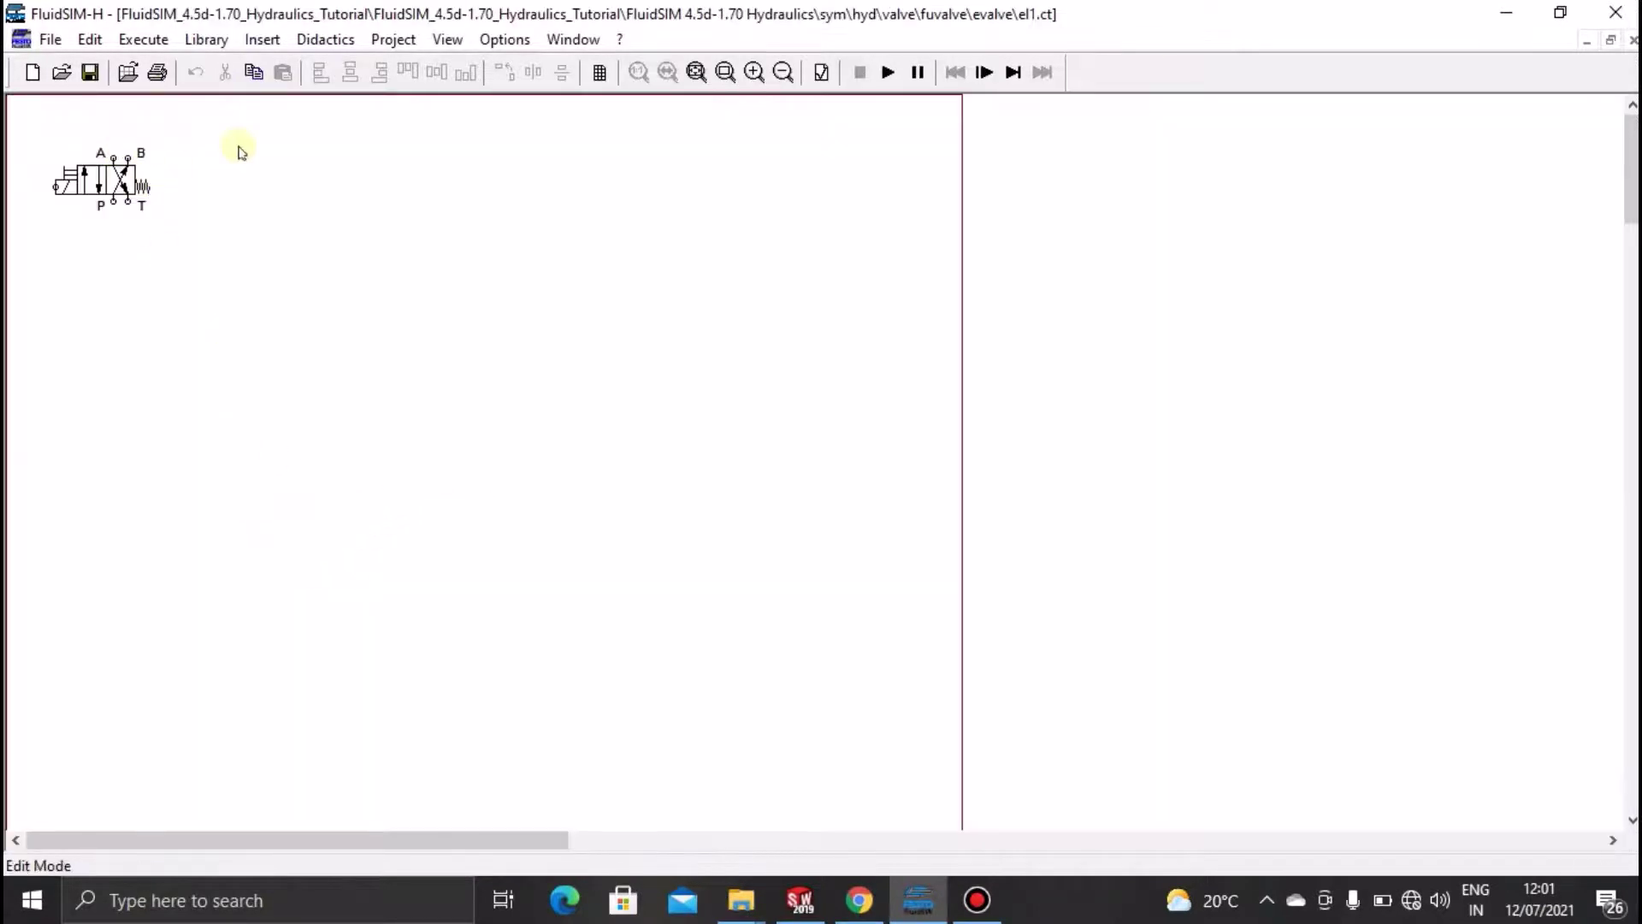
click(1630, 40)
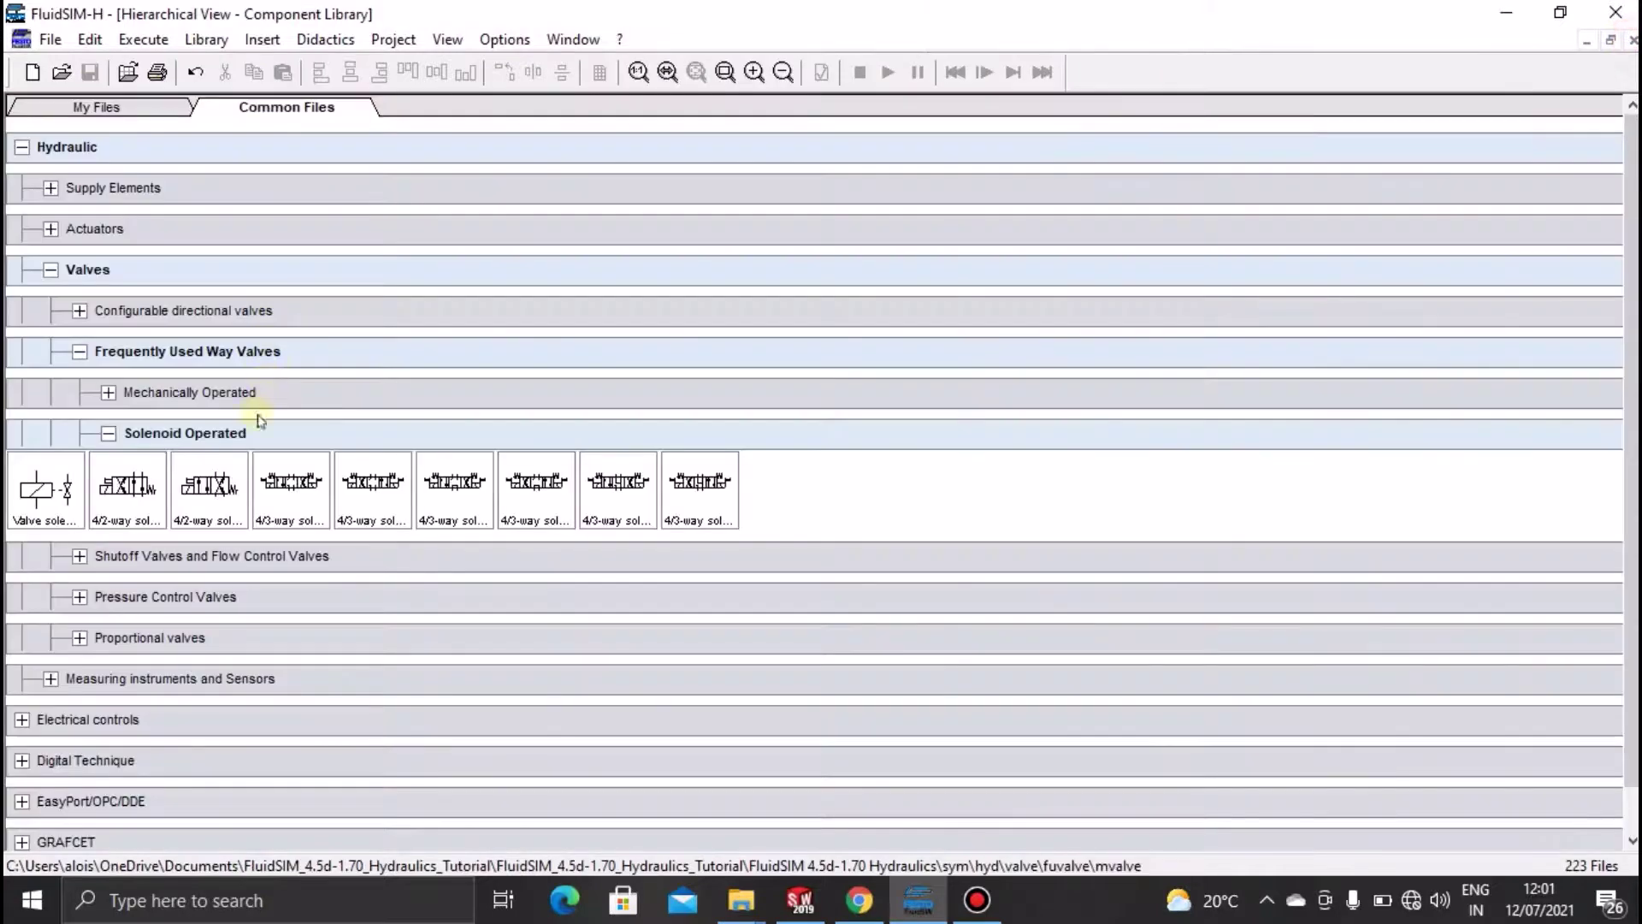
click(107, 433)
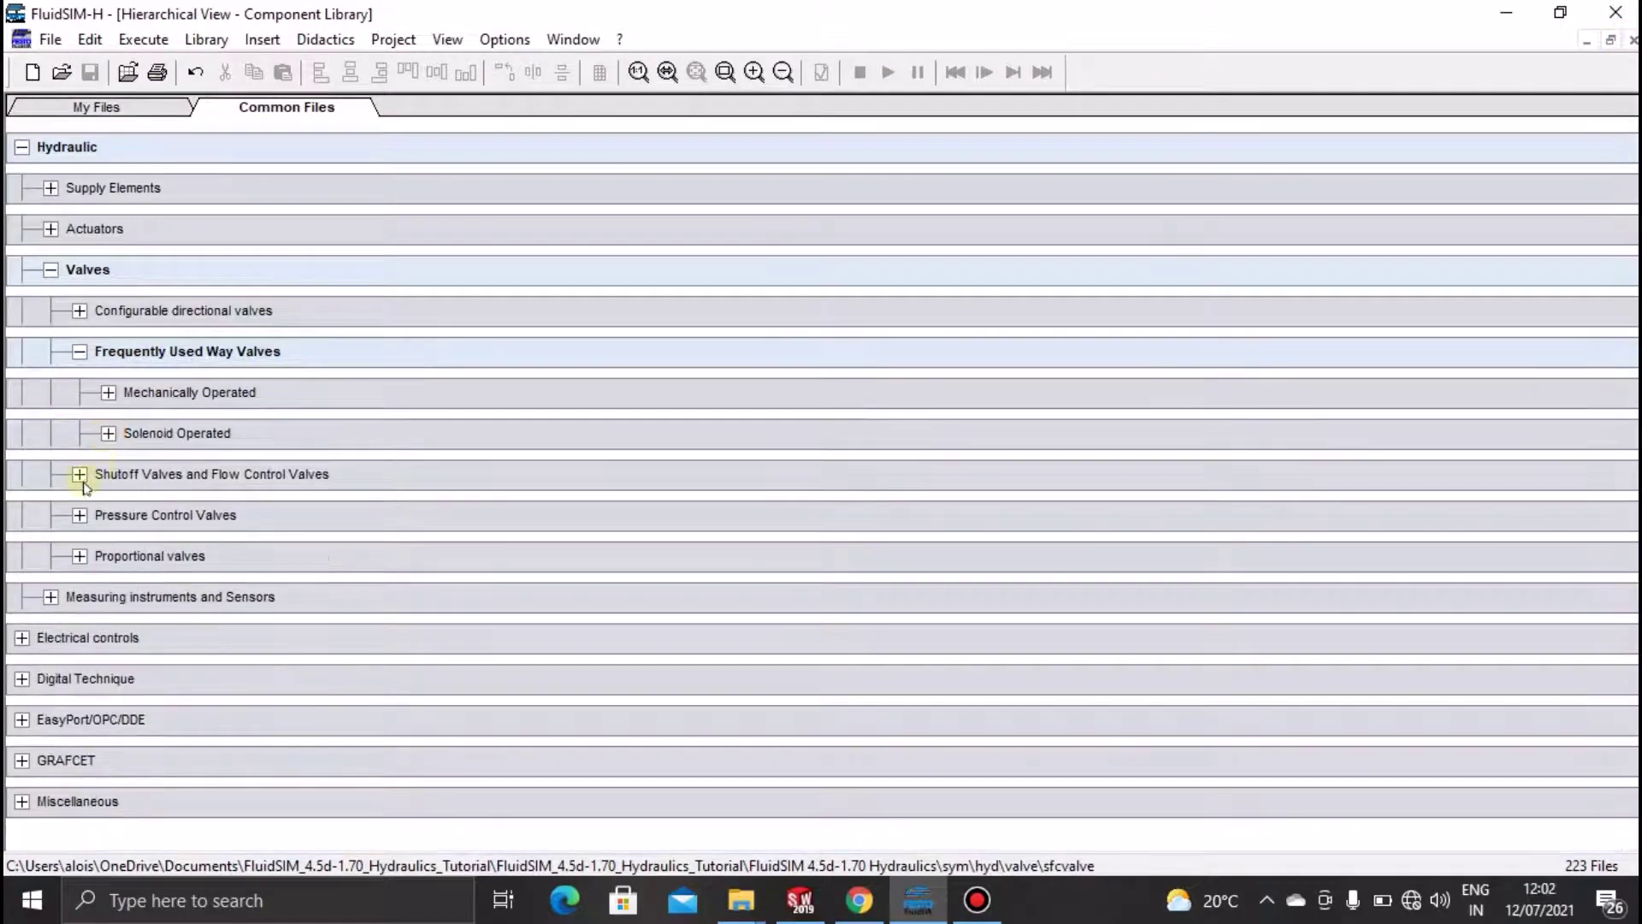
Review the shutoff and flow control valves, opening the one-way flow control valve to examine its symbol and parameters before closing it
click(80, 474)
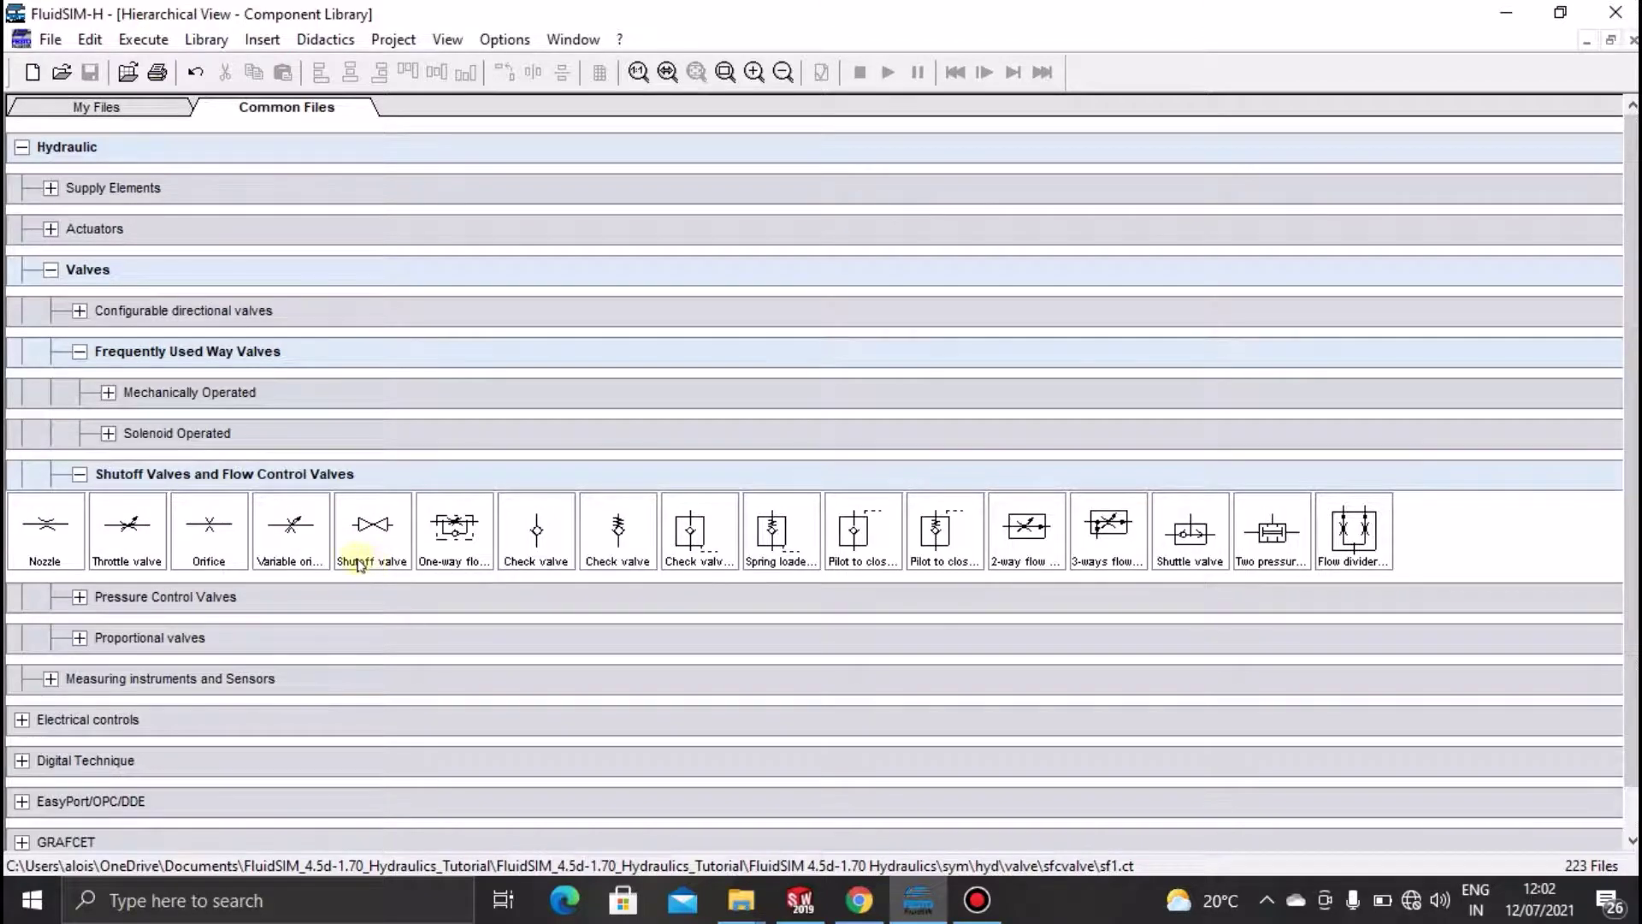
right_click(454, 566)
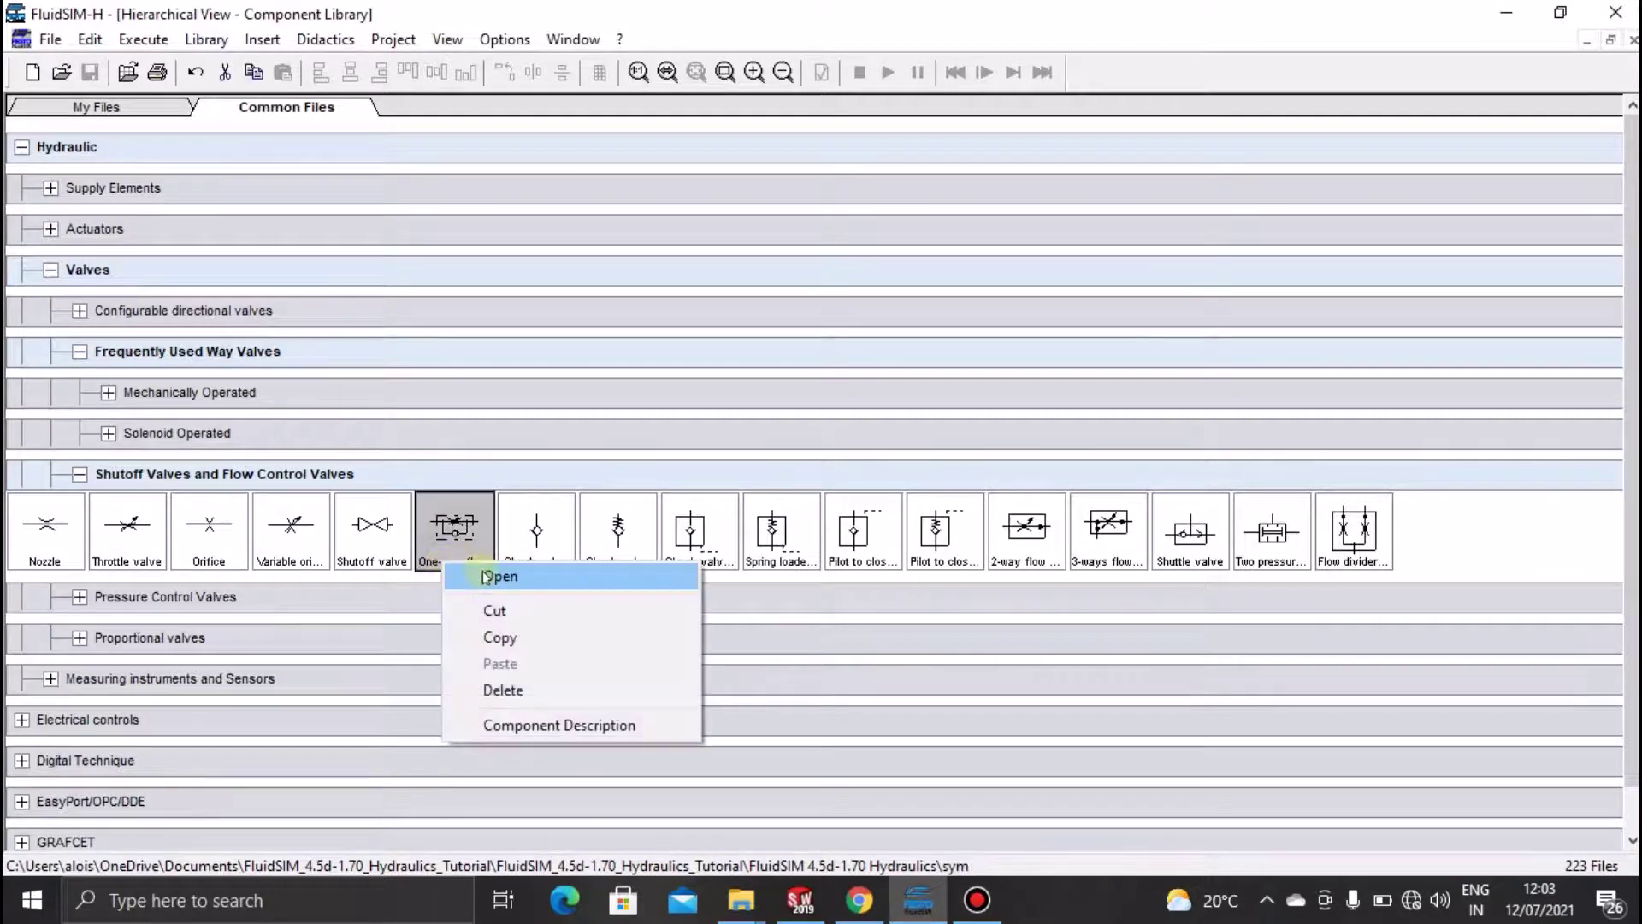
click(488, 573)
mouse_move(75, 186)
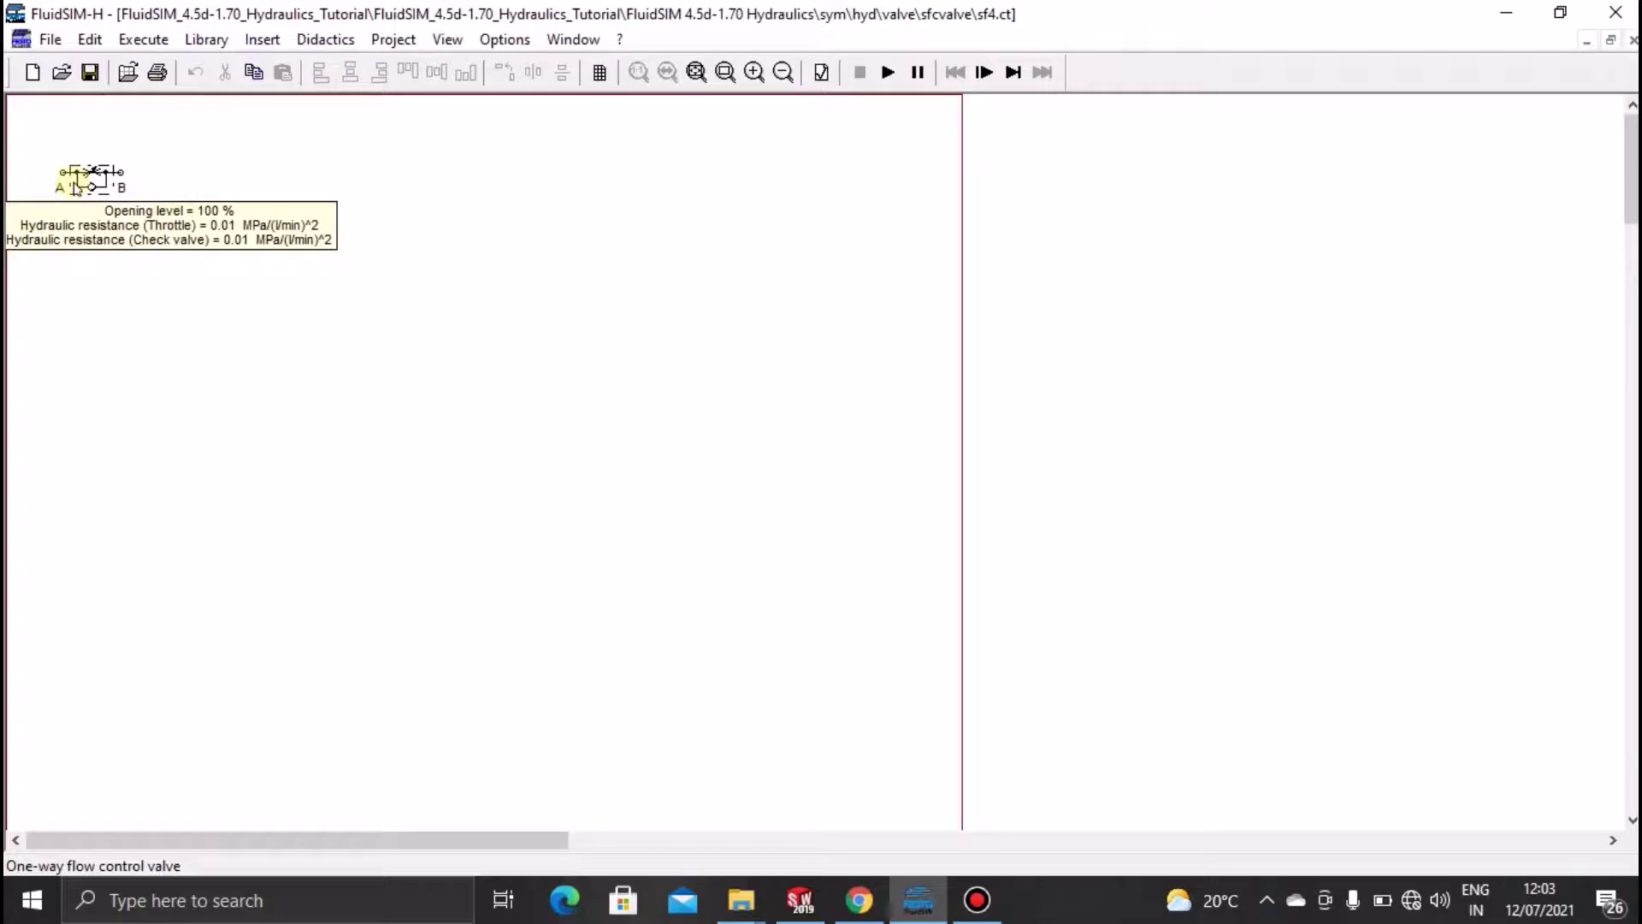
click(1632, 42)
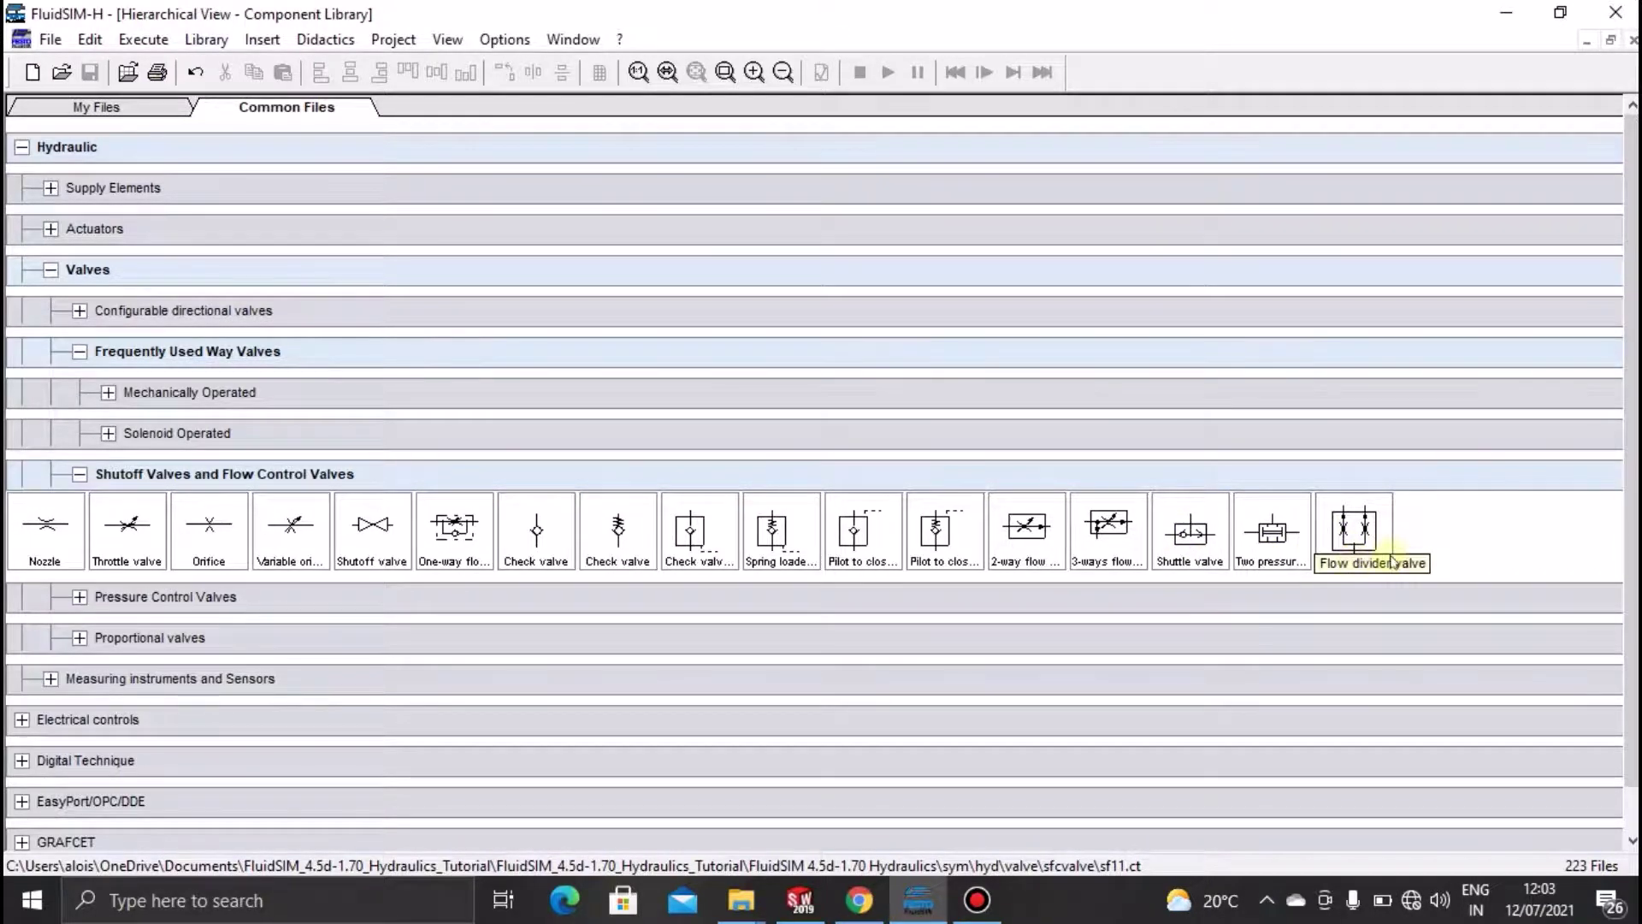
Collapse the shutoff and flow control valves, then review the pressure control valves and collapse that category too
click(80, 474)
click(80, 515)
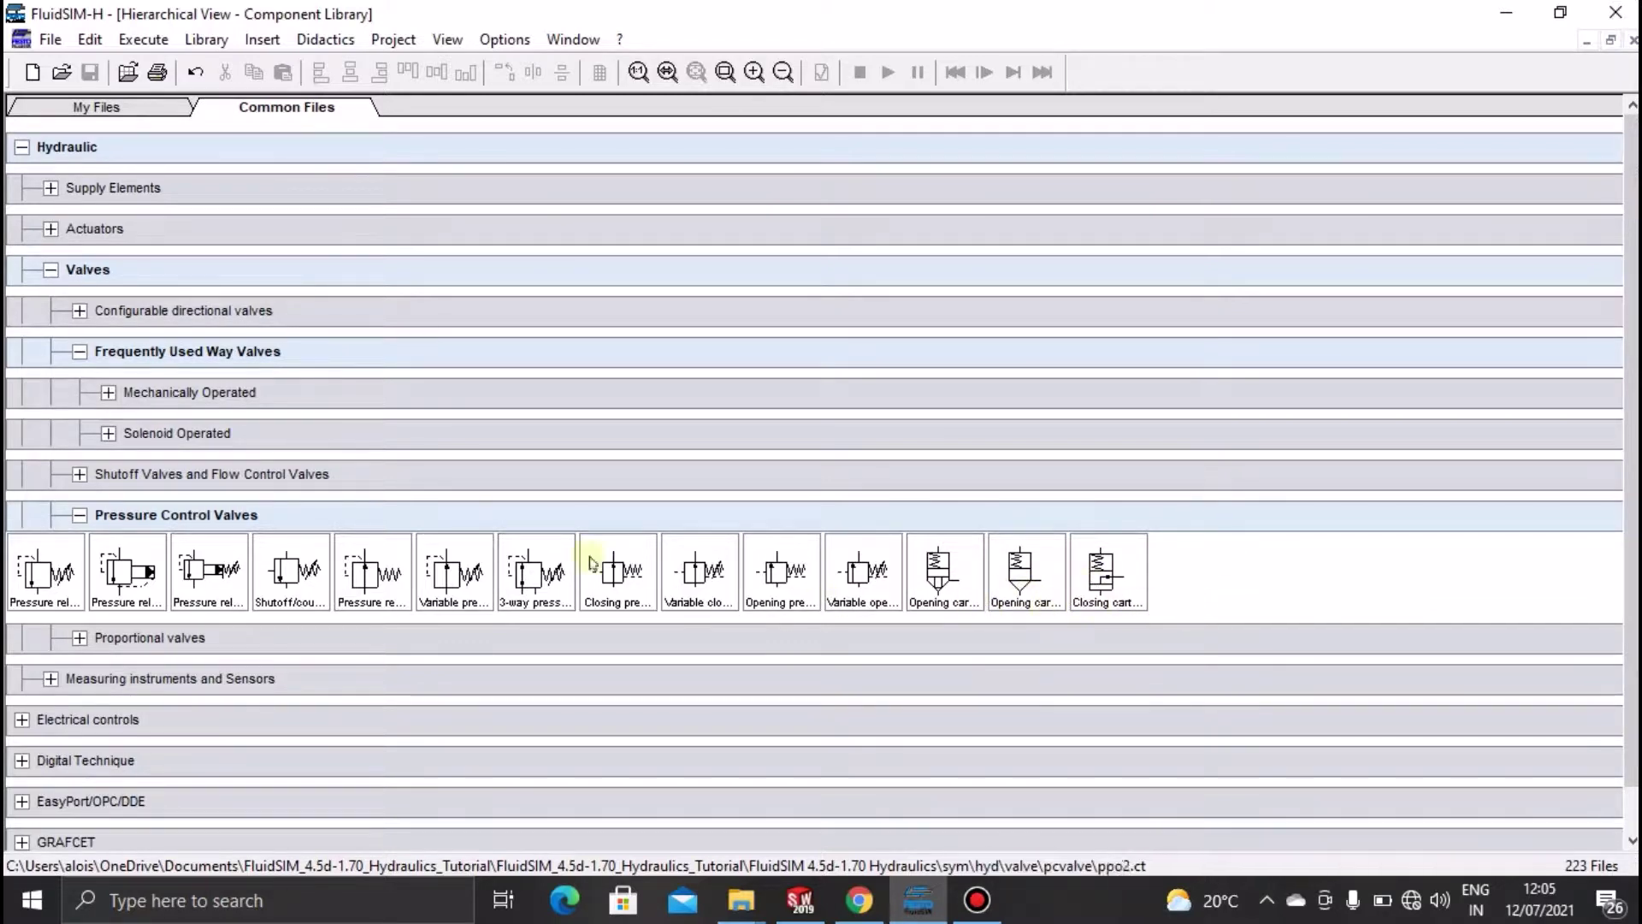
click(81, 516)
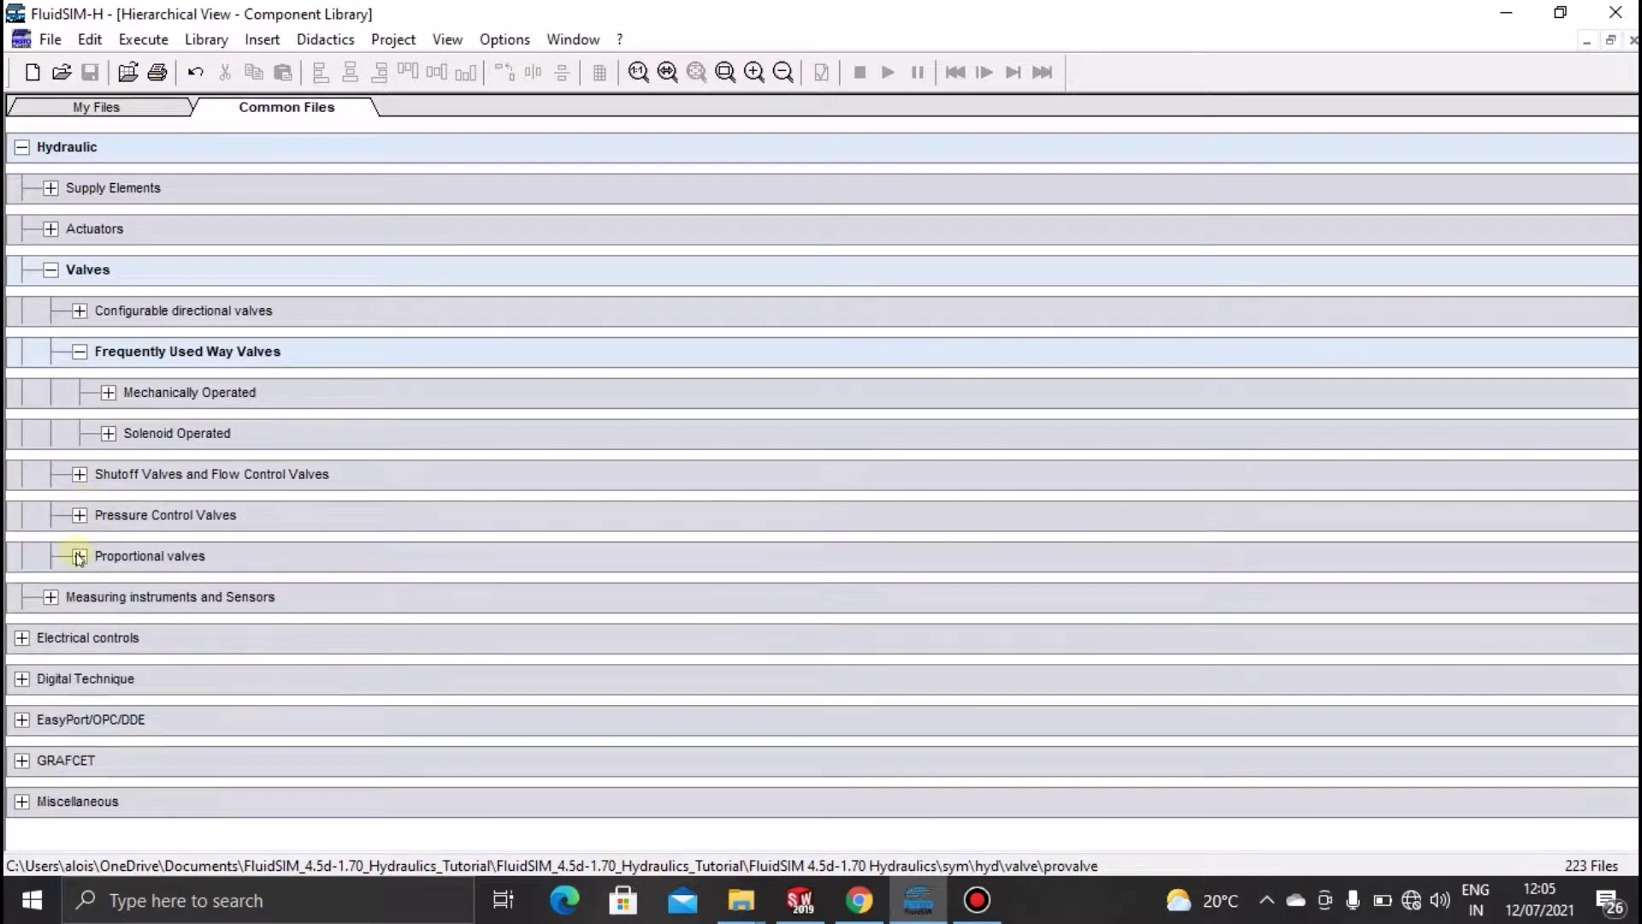
Review the proportional valves and open the 4/3-ways control valve from that category
click(78, 556)
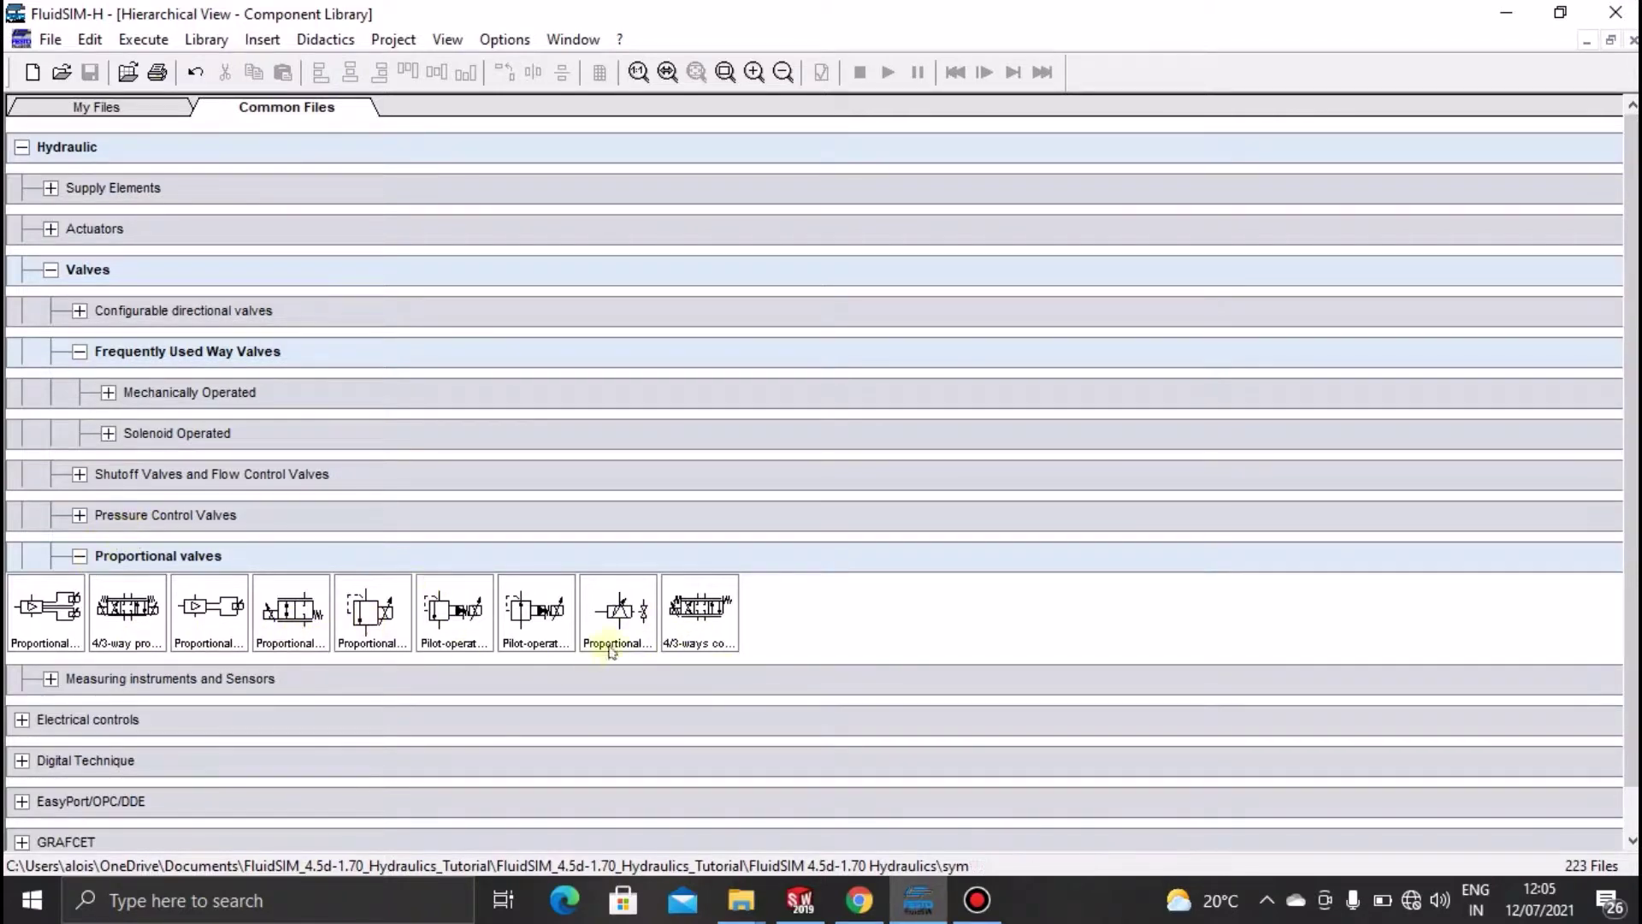
click(684, 637)
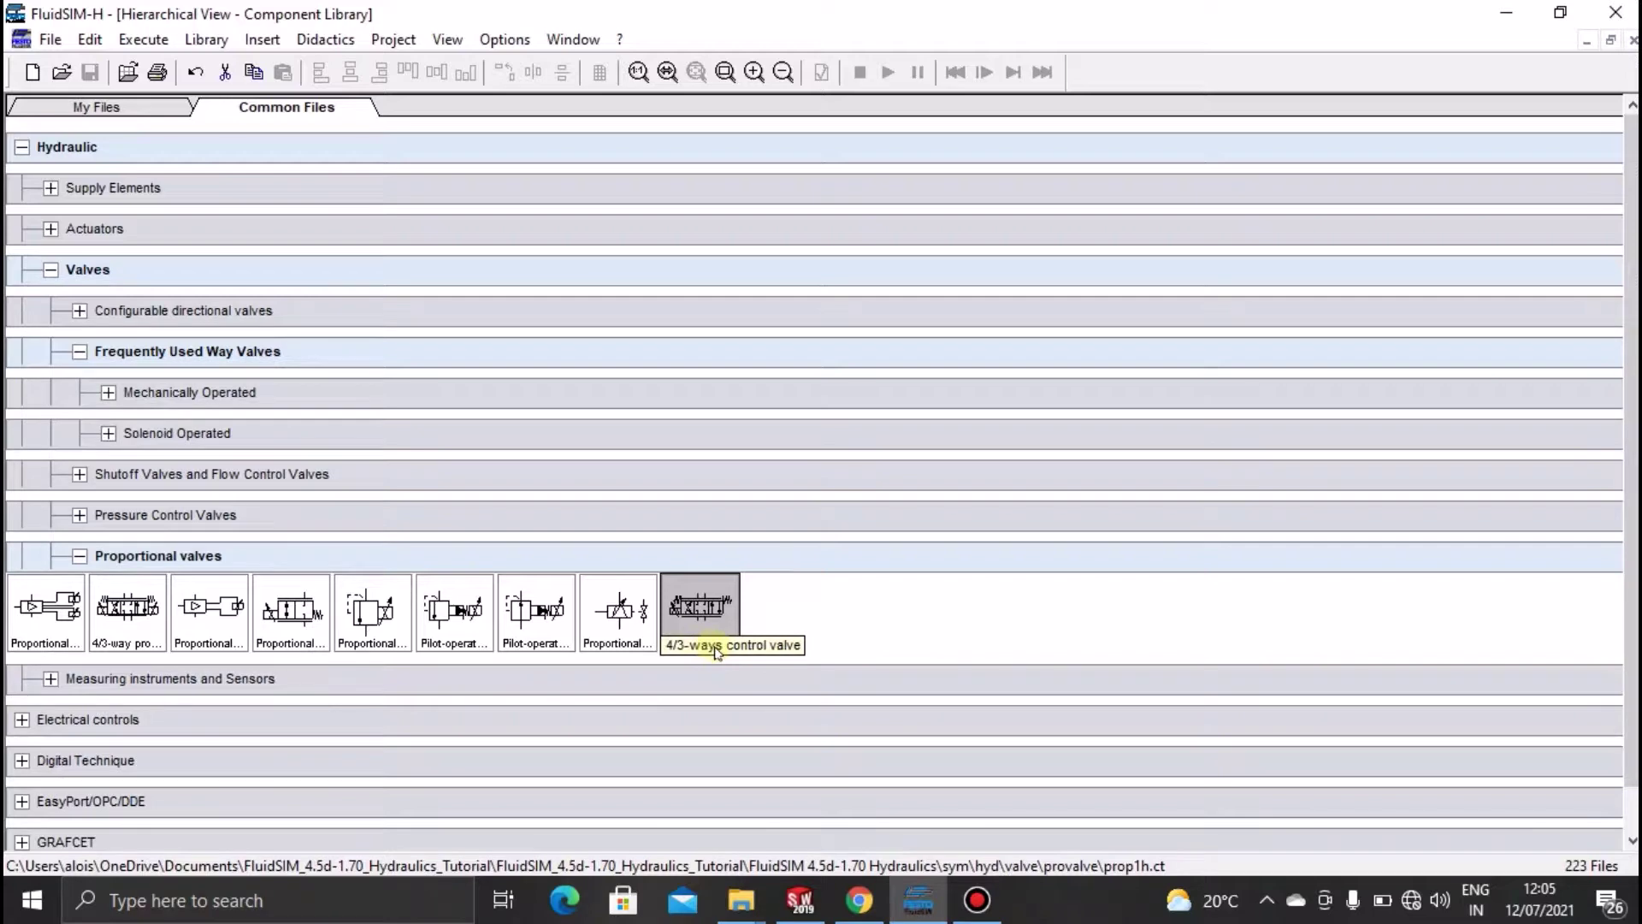
right_click(697, 604)
click(742, 617)
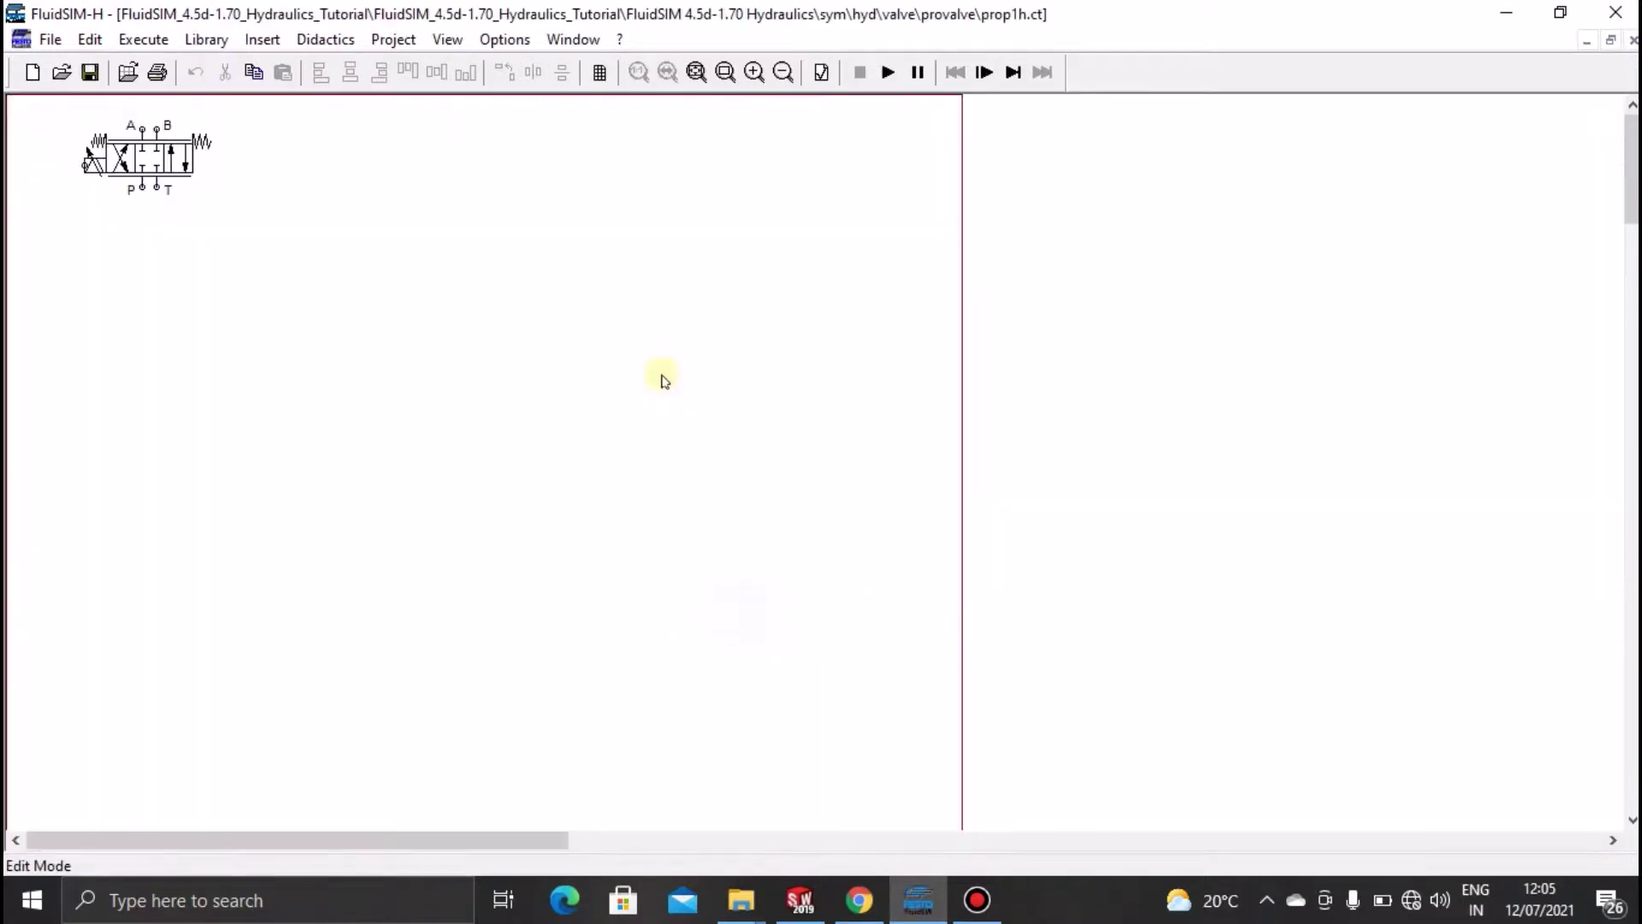
Examine the 4/3-ways control valve's hydraulic resistance, spool and leakage properties, accept them as they are, and close the valve file
right_click(151, 148)
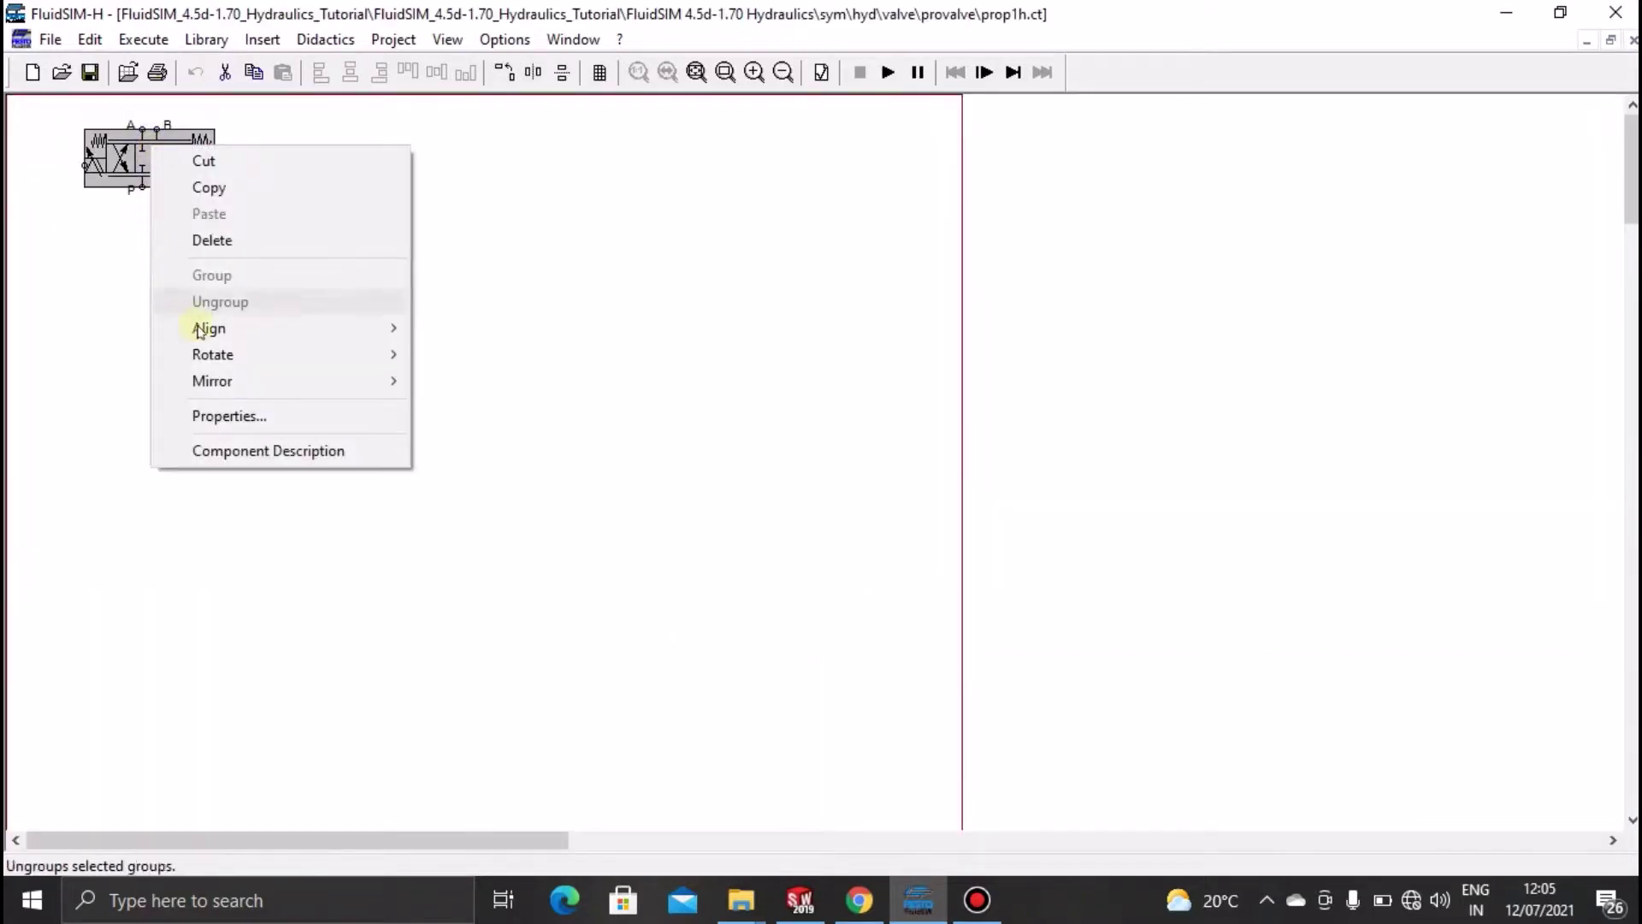
click(244, 416)
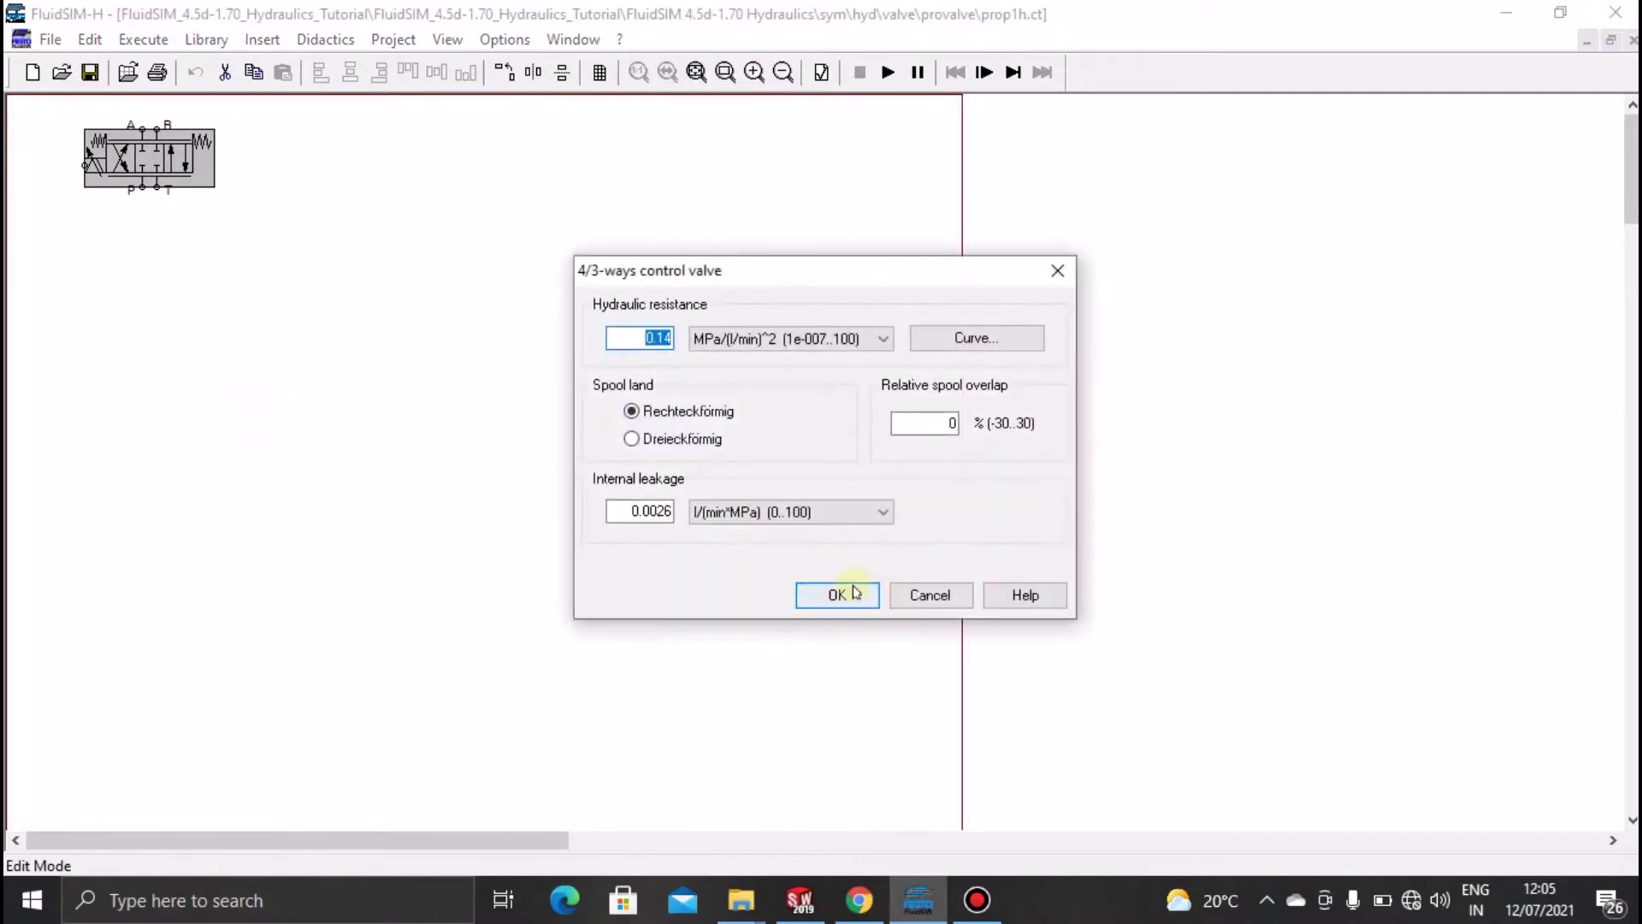
click(855, 592)
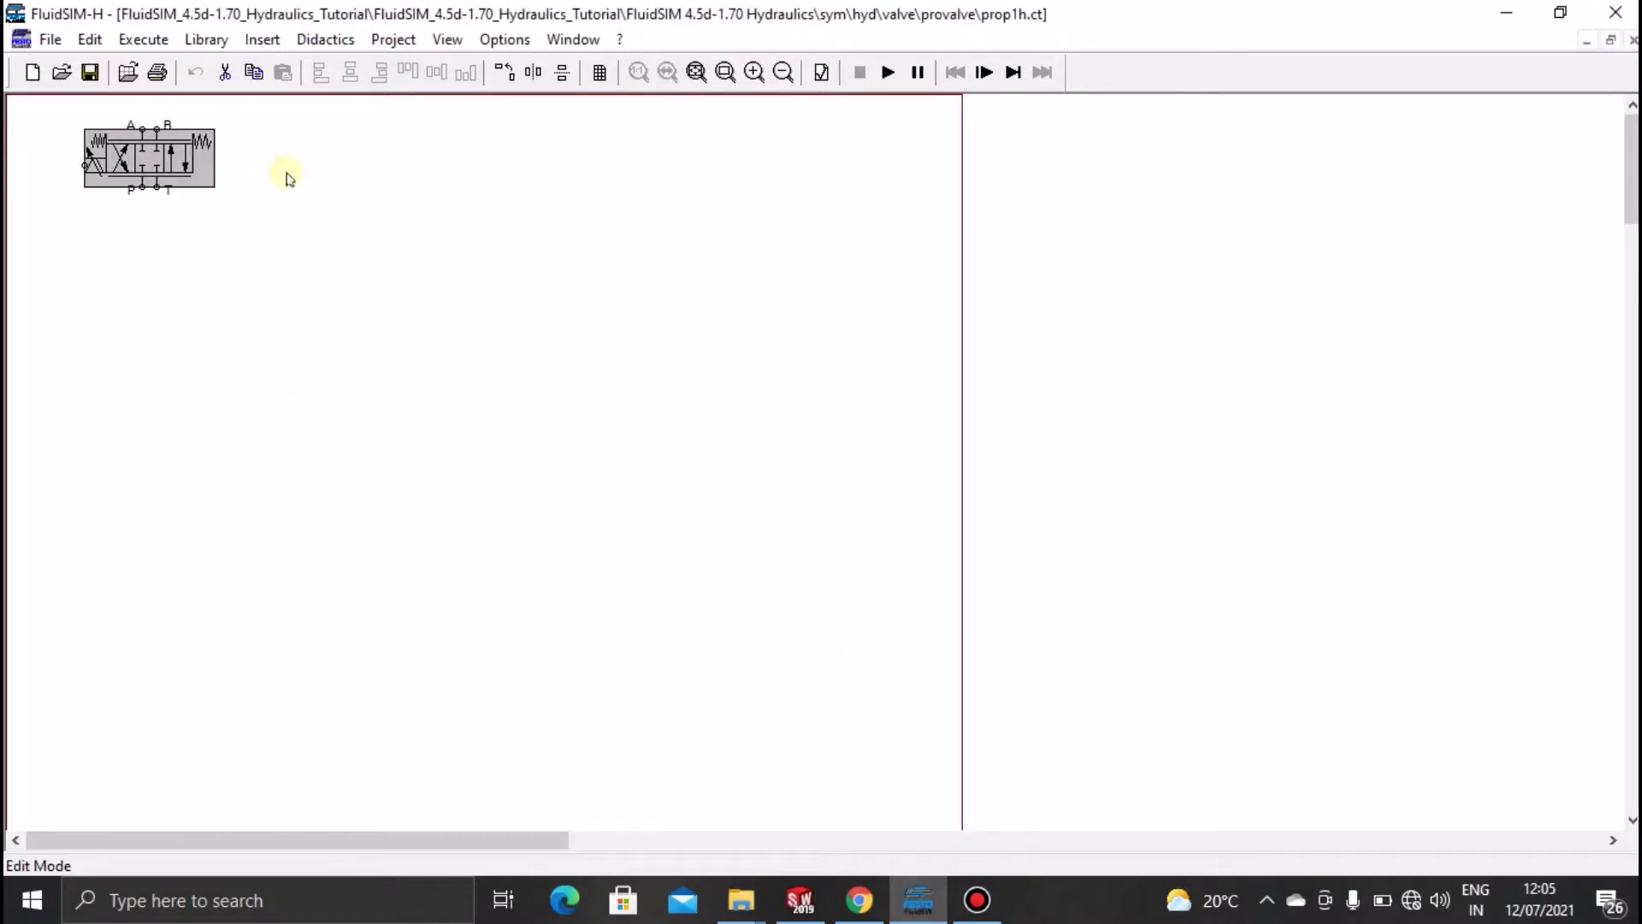
mouse_move(194, 137)
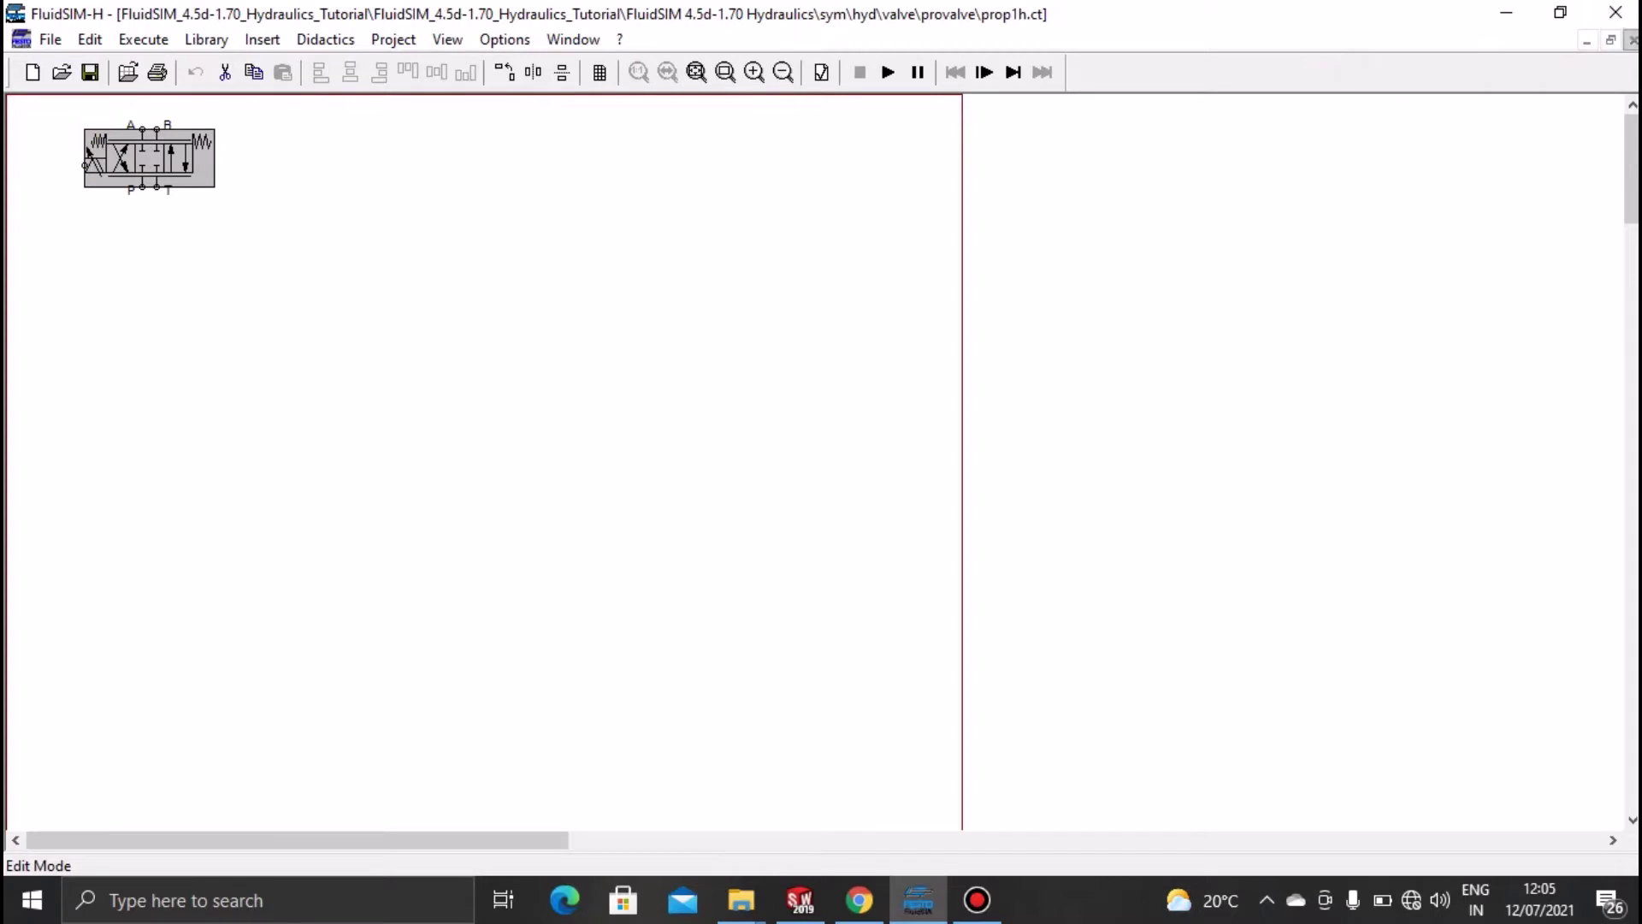
click(1631, 40)
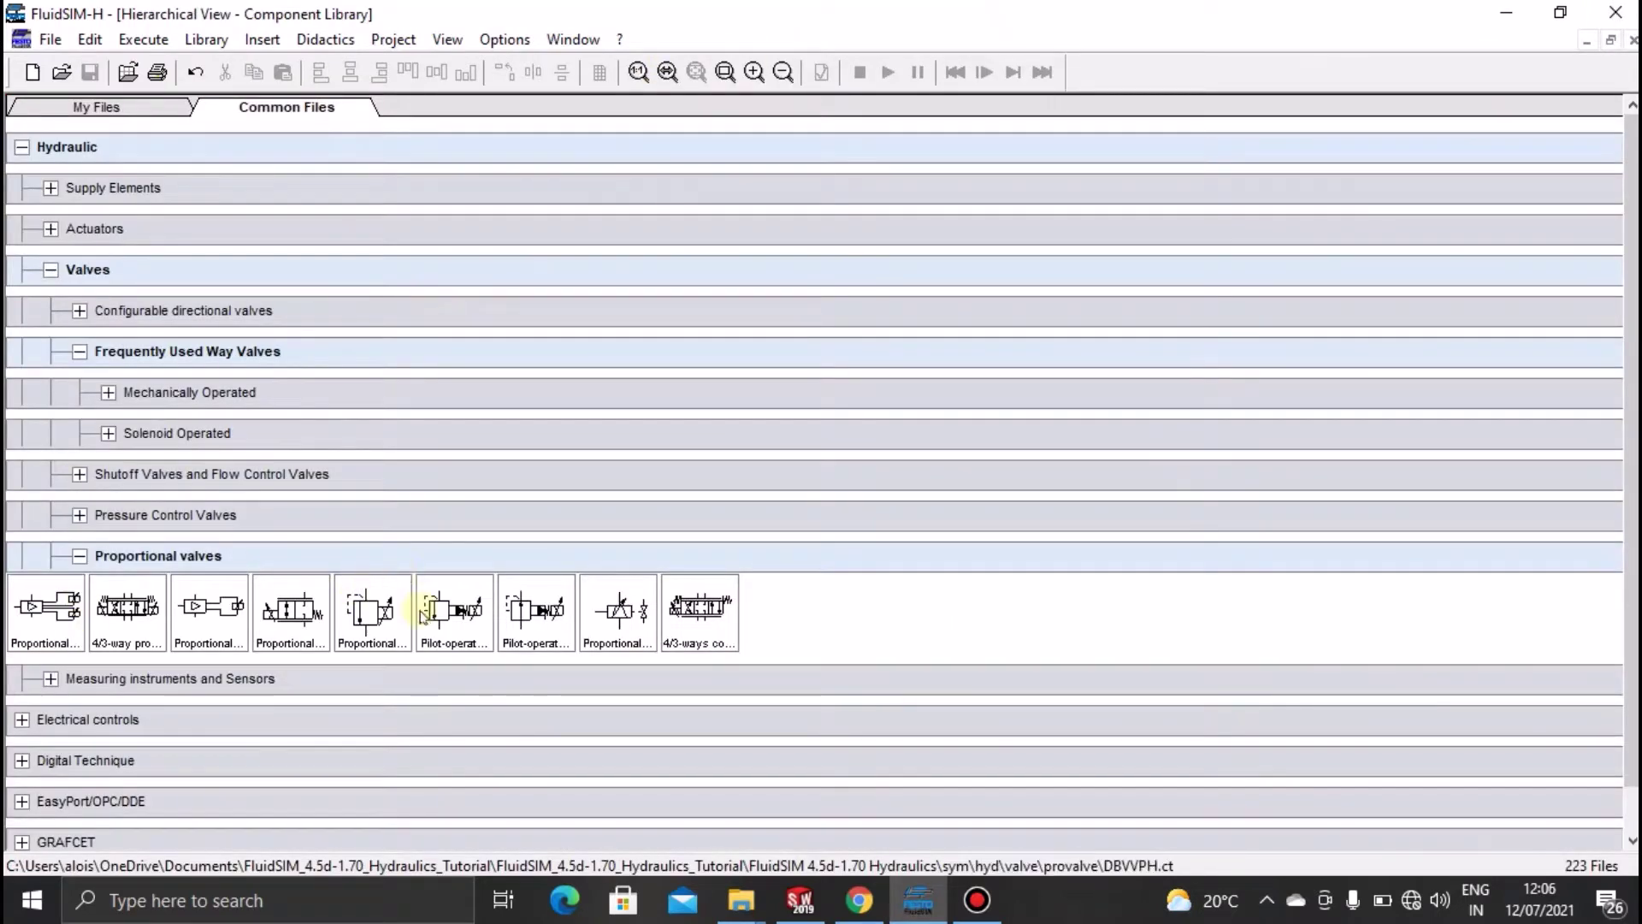
Open the position-controlled proportional valve solenoid to examine its symbol, then close its file
click(592, 624)
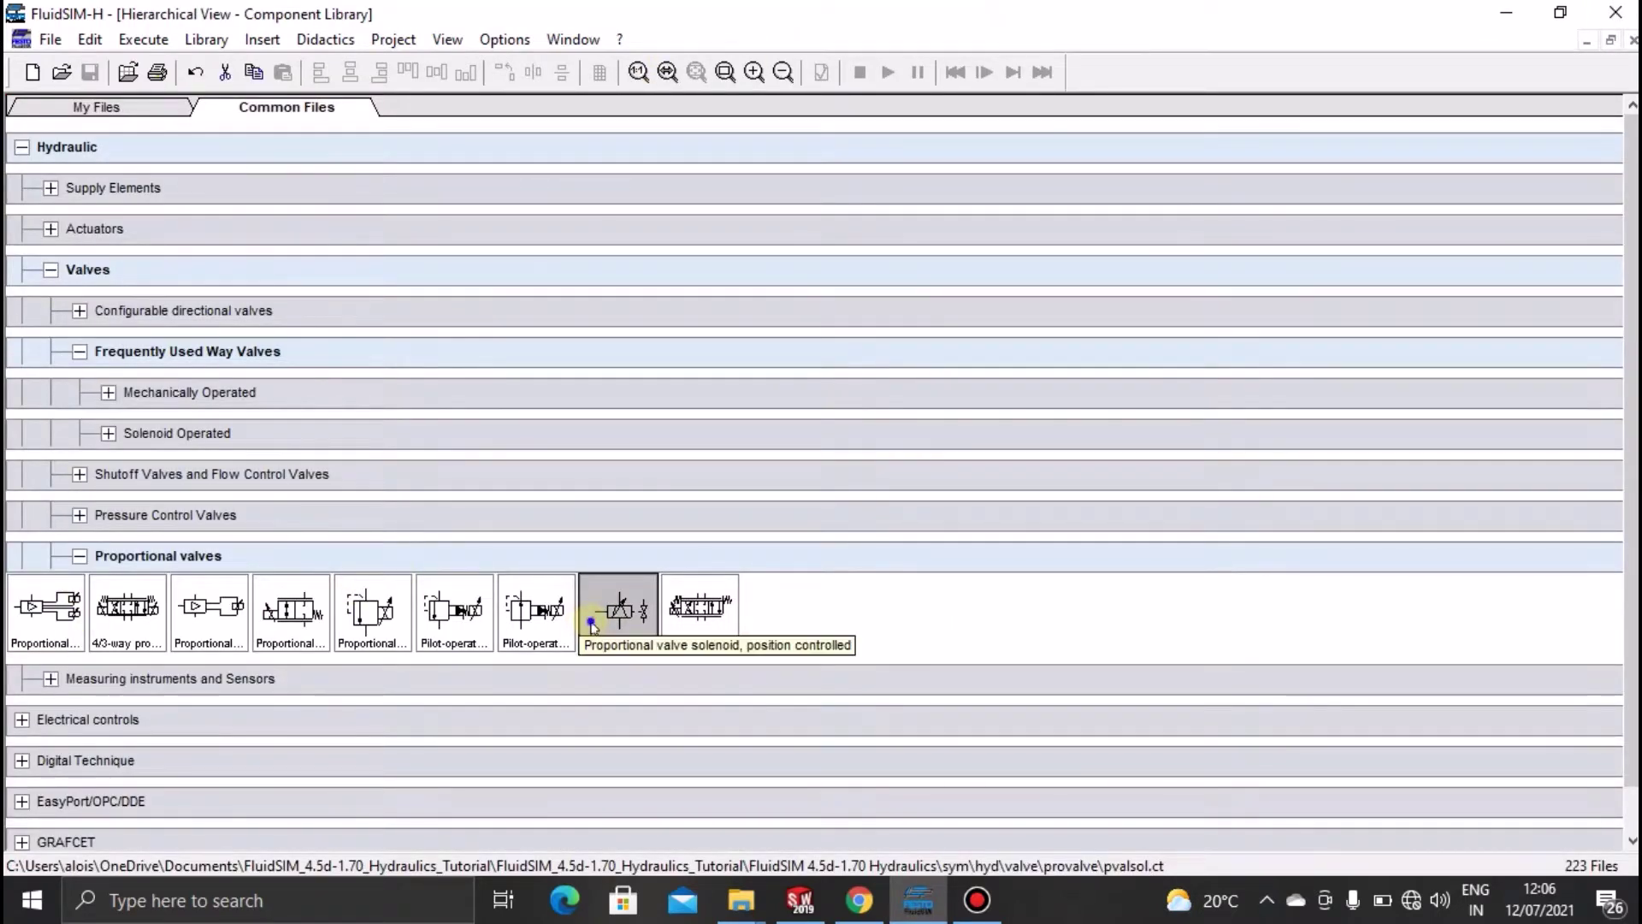
right_click(593, 625)
click(613, 636)
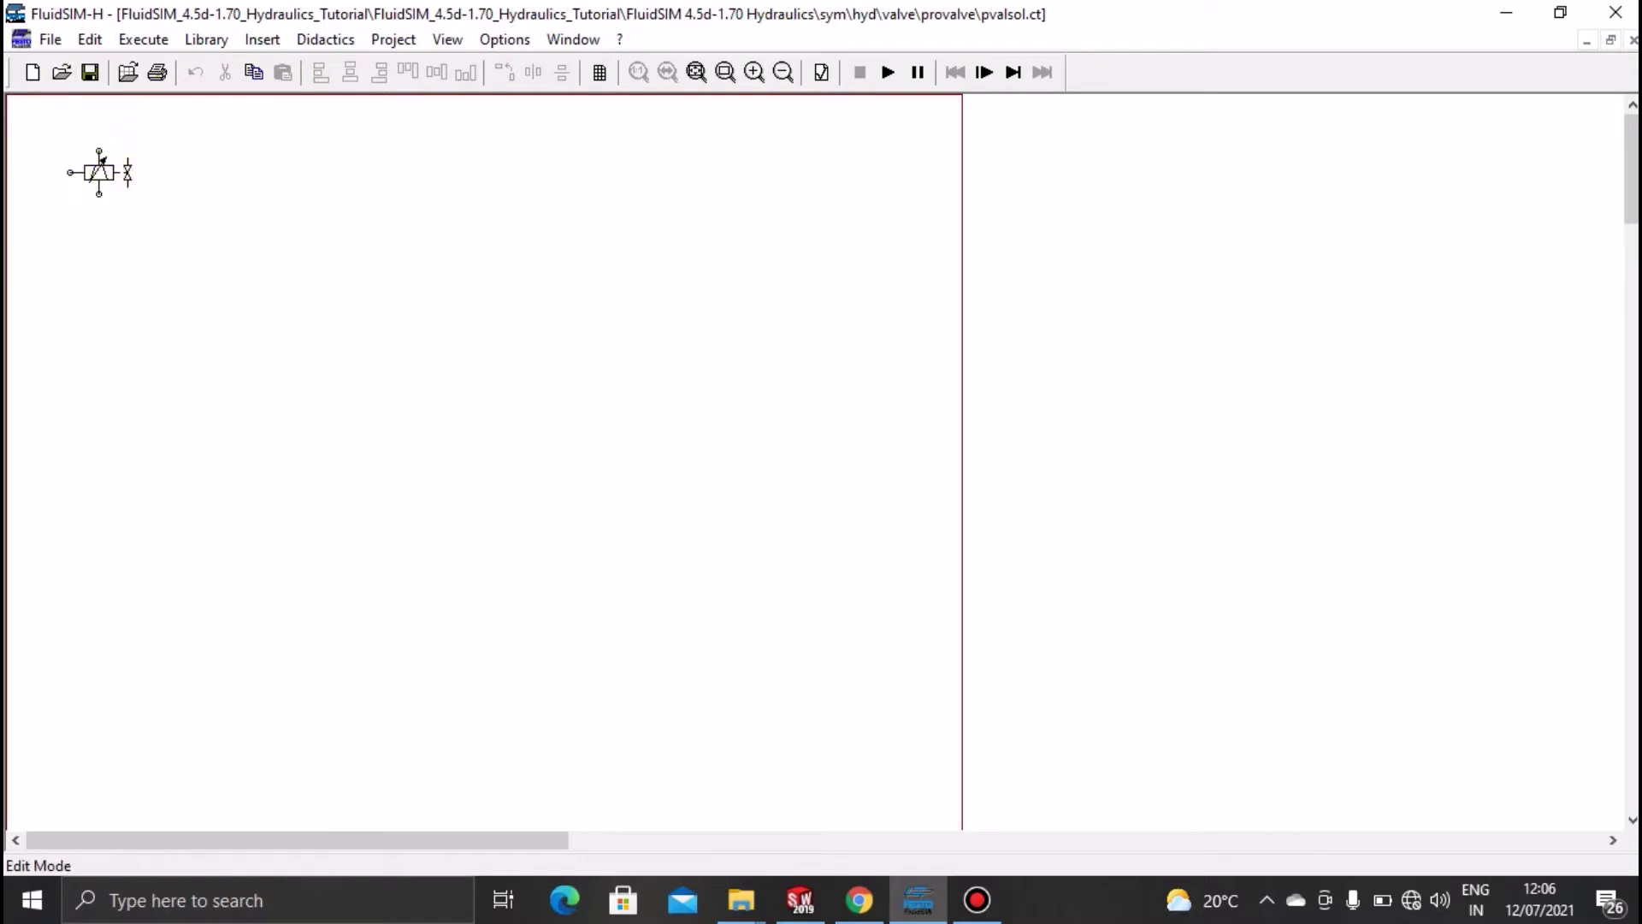
click(1633, 40)
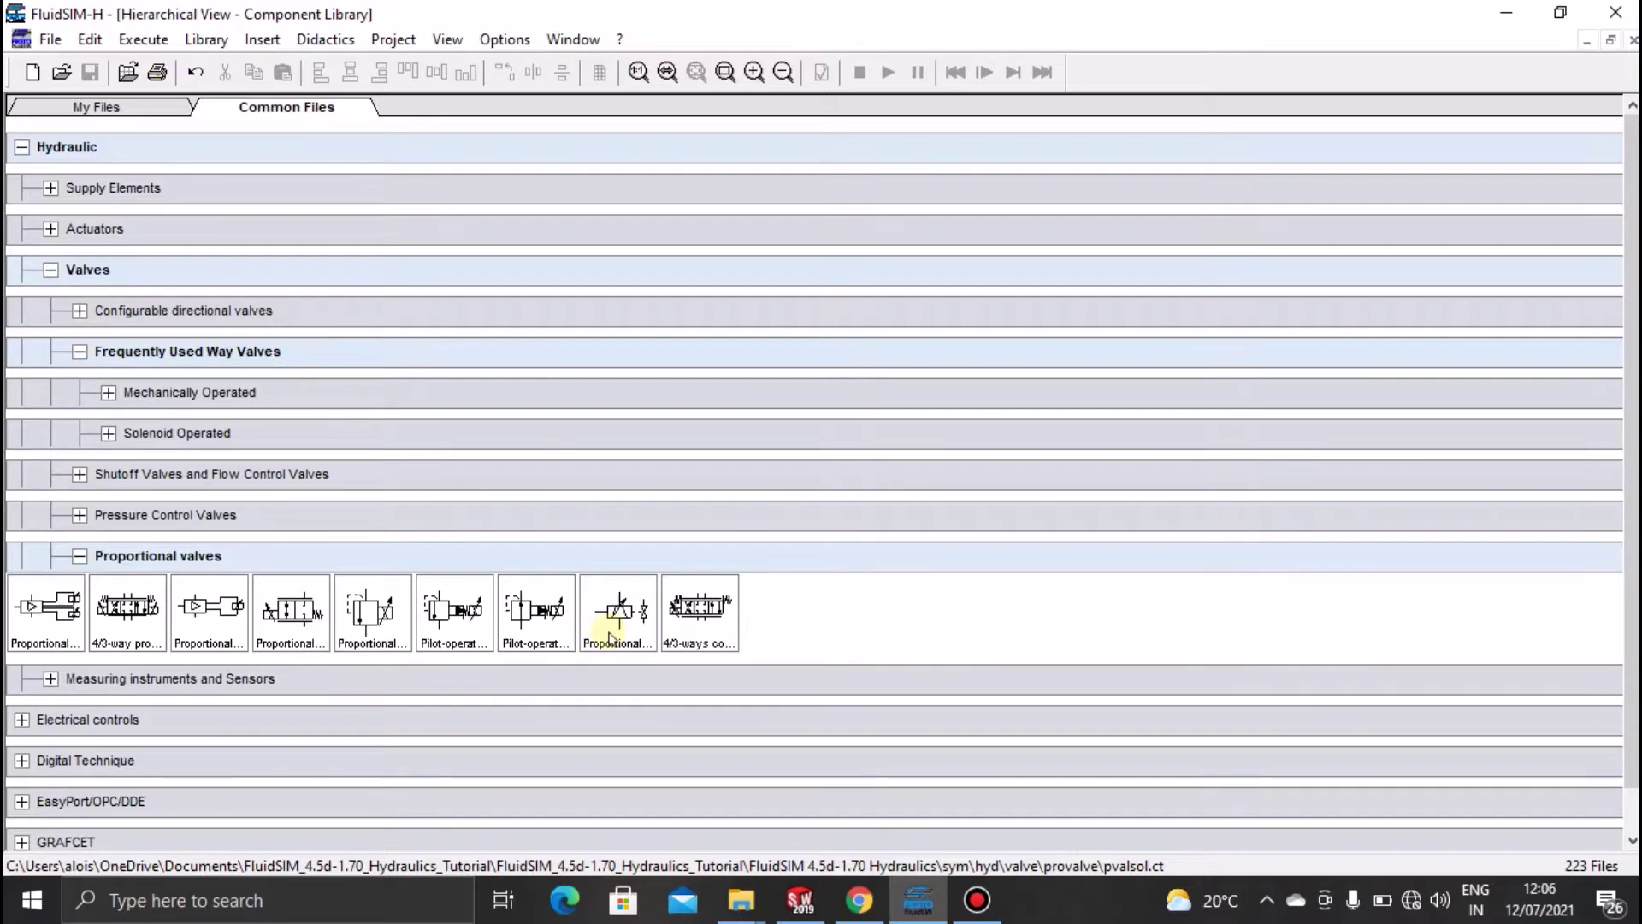
Collapse the proportional valves, frequently used way valves, Valves and whole Hydraulic categories in the component library
click(79, 556)
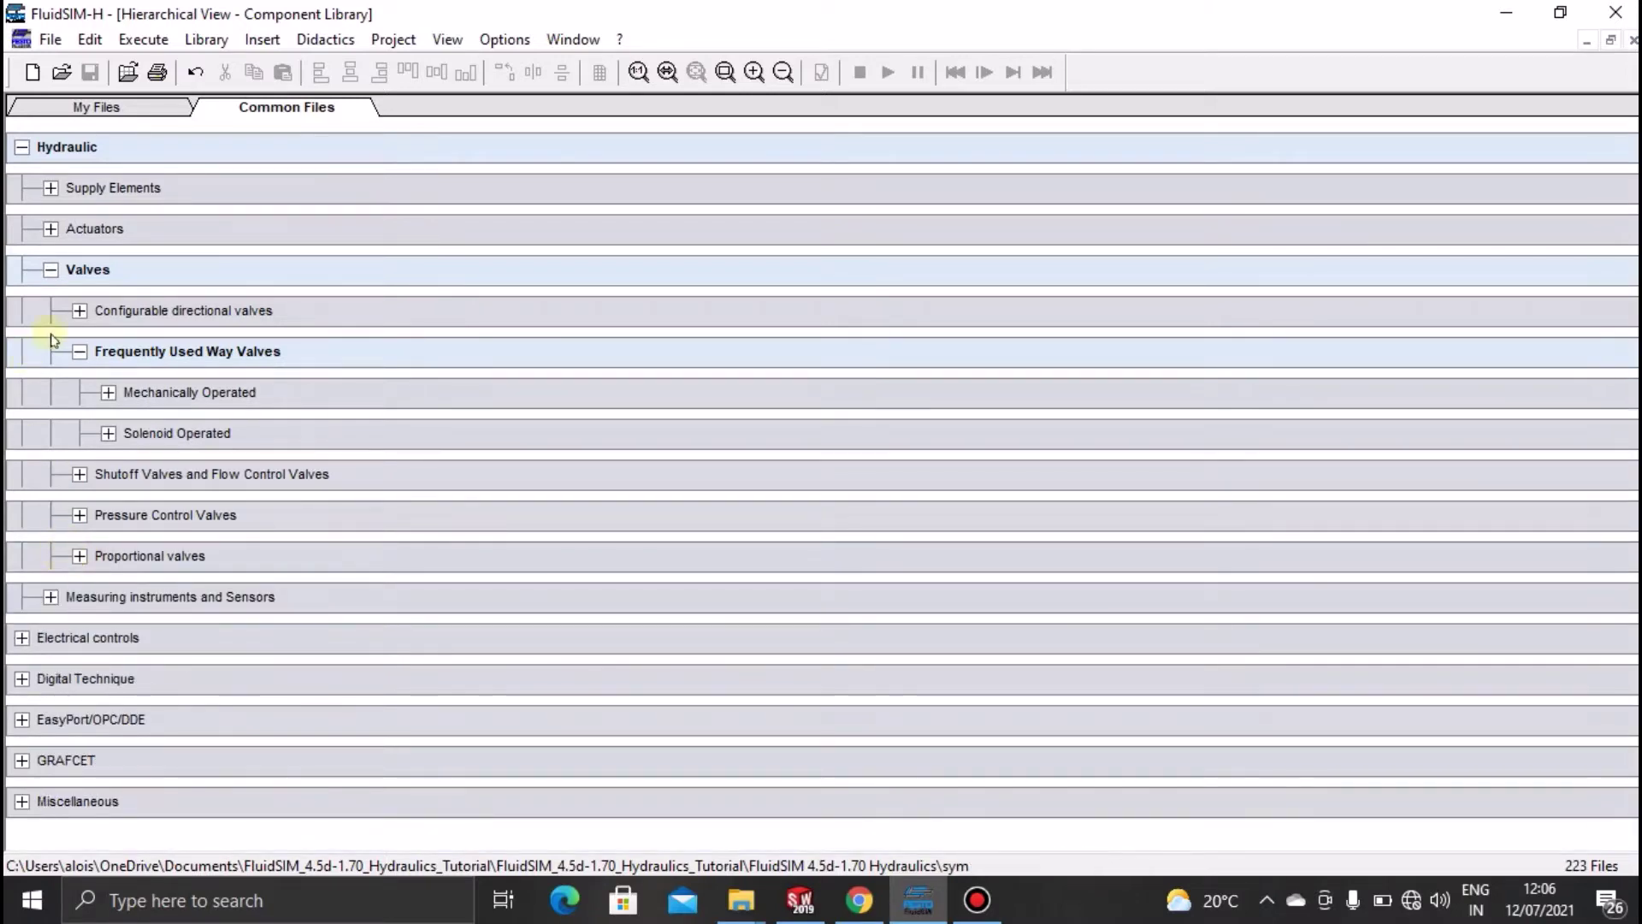
click(77, 352)
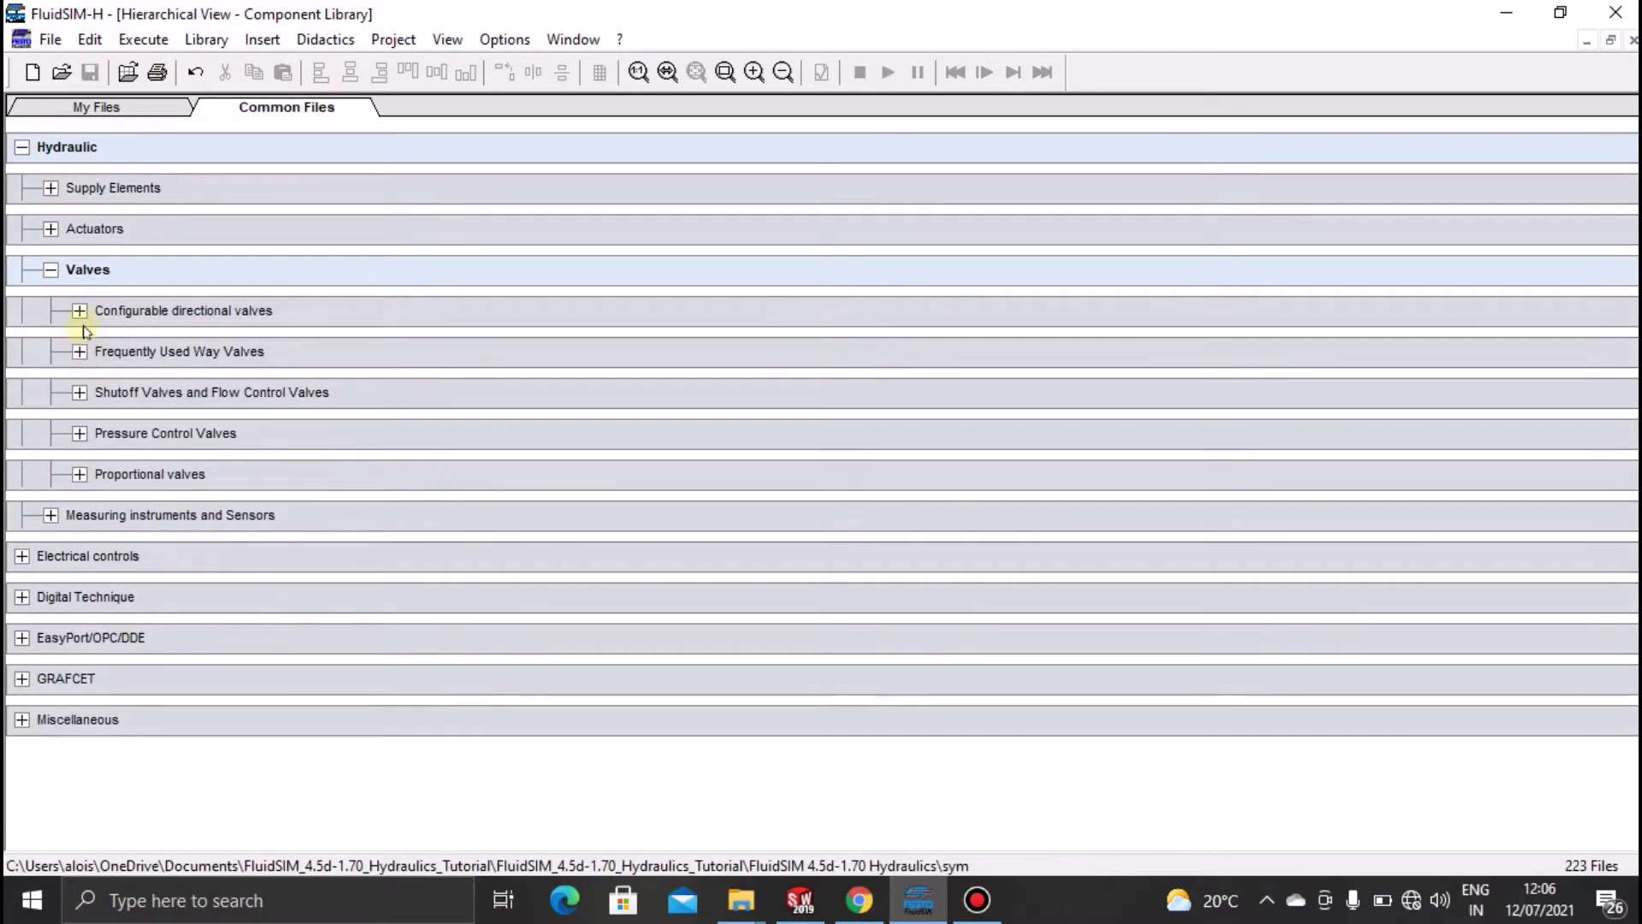
click(48, 270)
click(23, 147)
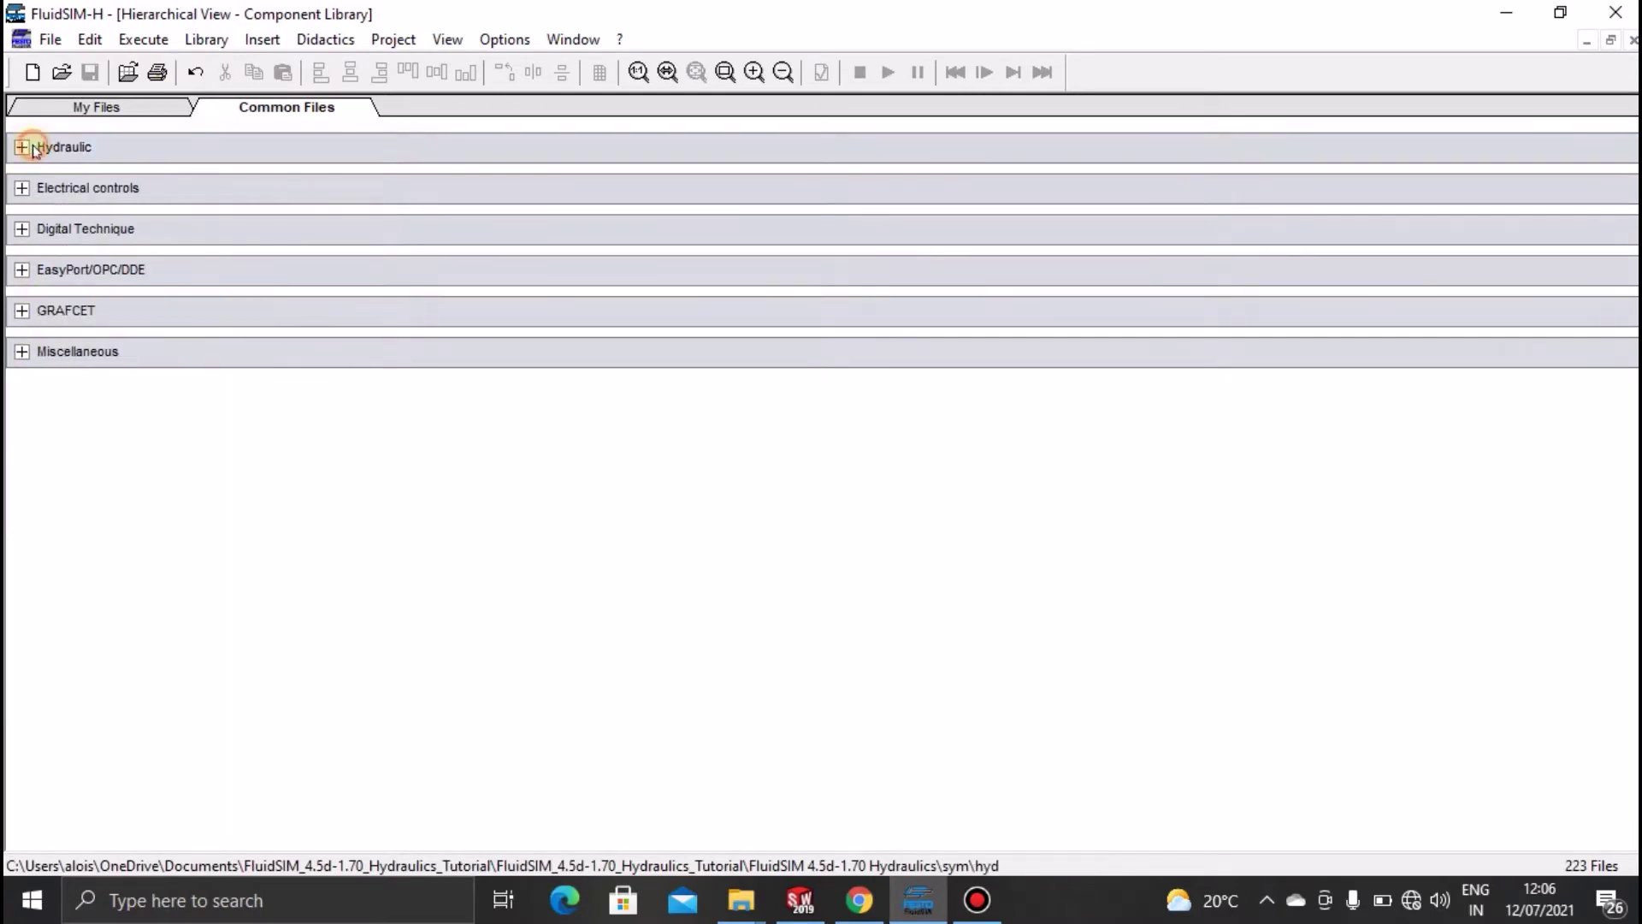